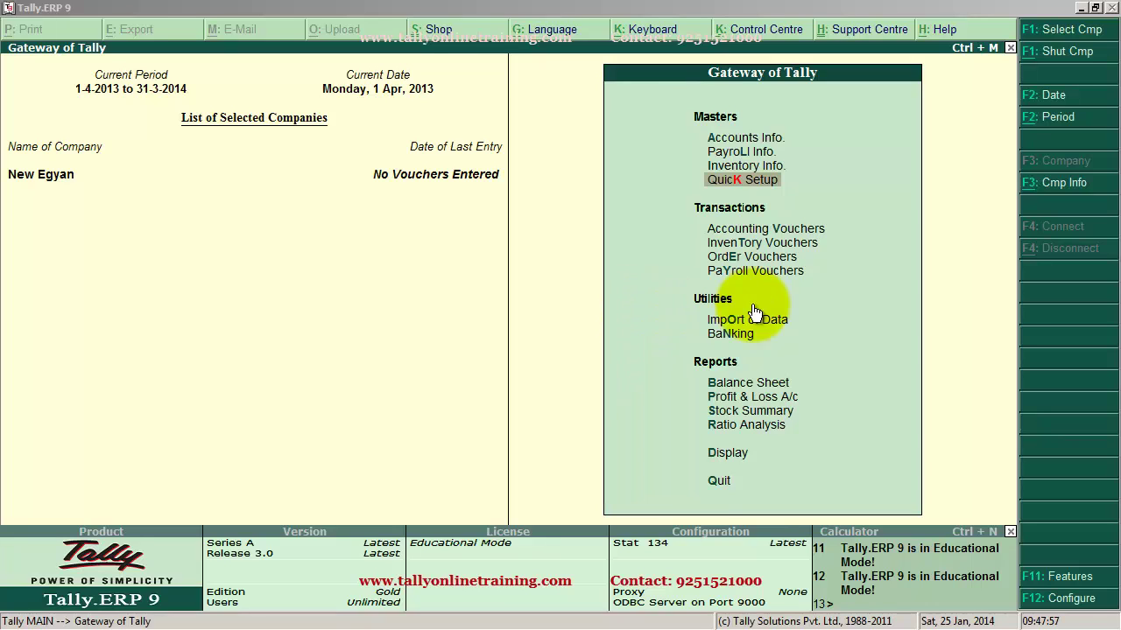
Open the company's inventory features and review the settings through Use Tracking Numbers (Delivery/Receipt Notes)
{"action": "left_click", "coordinate": [1083, 577]}
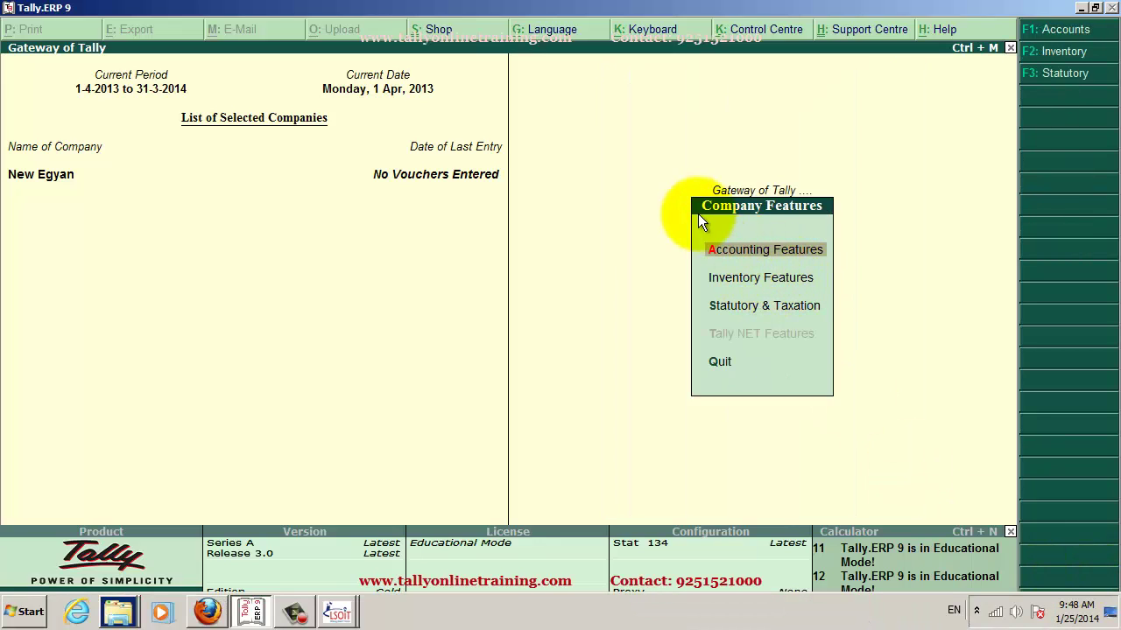
{"action": "left_click", "coordinate": [742, 289]}
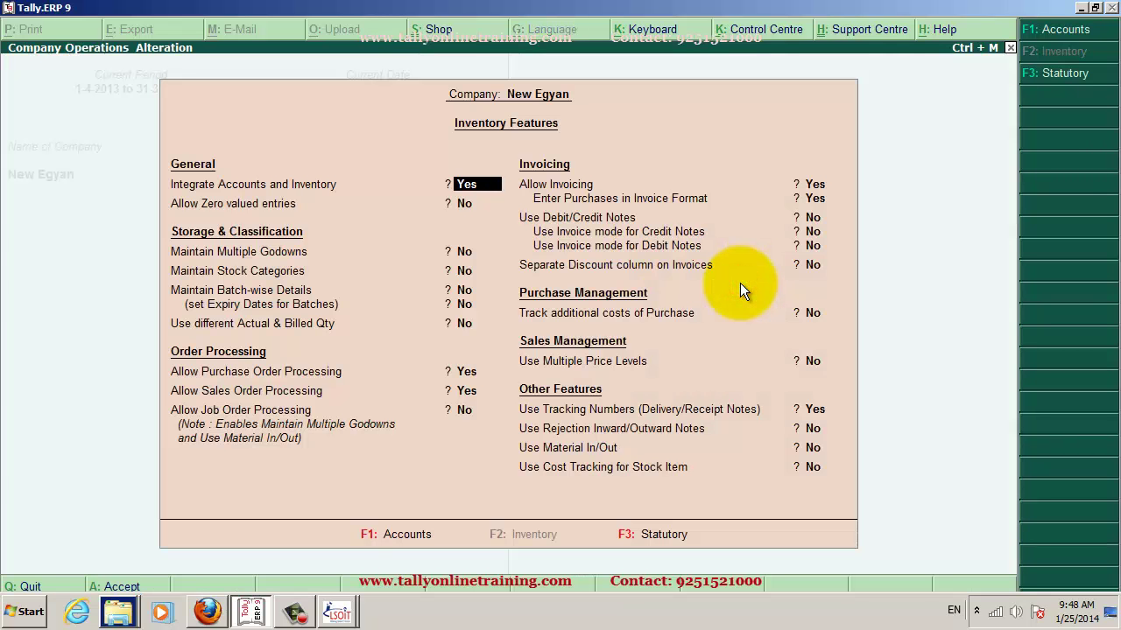
{"action": "key", "text": "Return"}
{"action": "key", "text": "Return"}
{"action": "key", "text": "Return"}
{"action": "key", "text": "Return"}
{"action": "key", "text": "Return"}
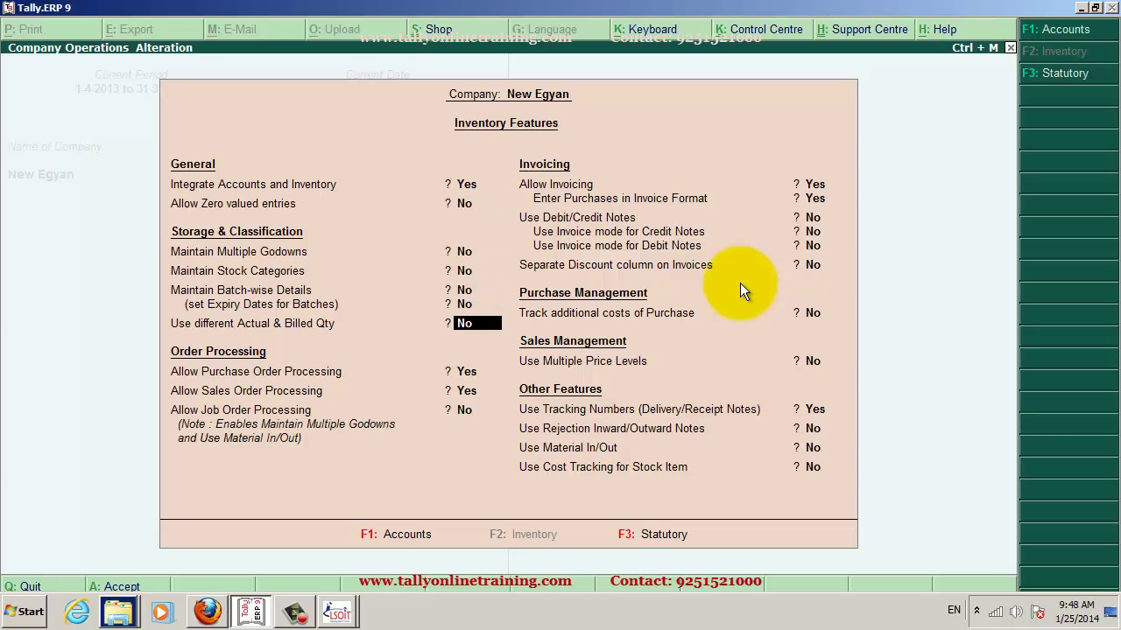
{"action": "key", "text": "Return"}
{"action": "key", "text": "Return"}
{"action": "key", "text": "Return"}
{"action": "key", "text": "Return"}
{"action": "key", "text": "Return"}
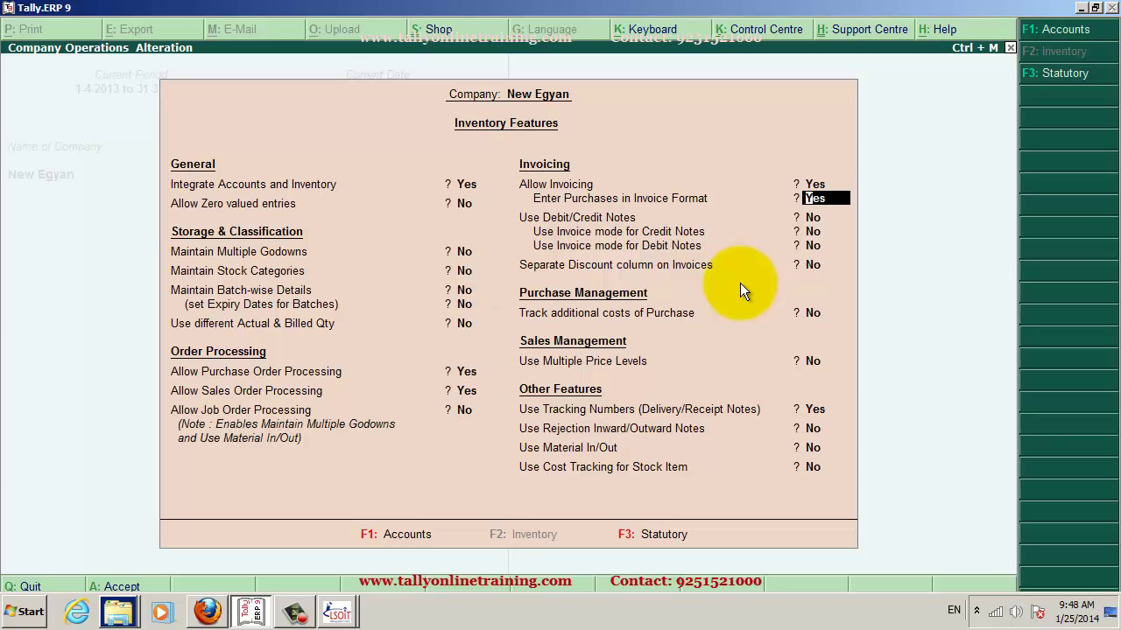
{"action": "key", "text": "Return"}
{"action": "key", "text": "Return"}
{"action": "key", "text": "Return"}
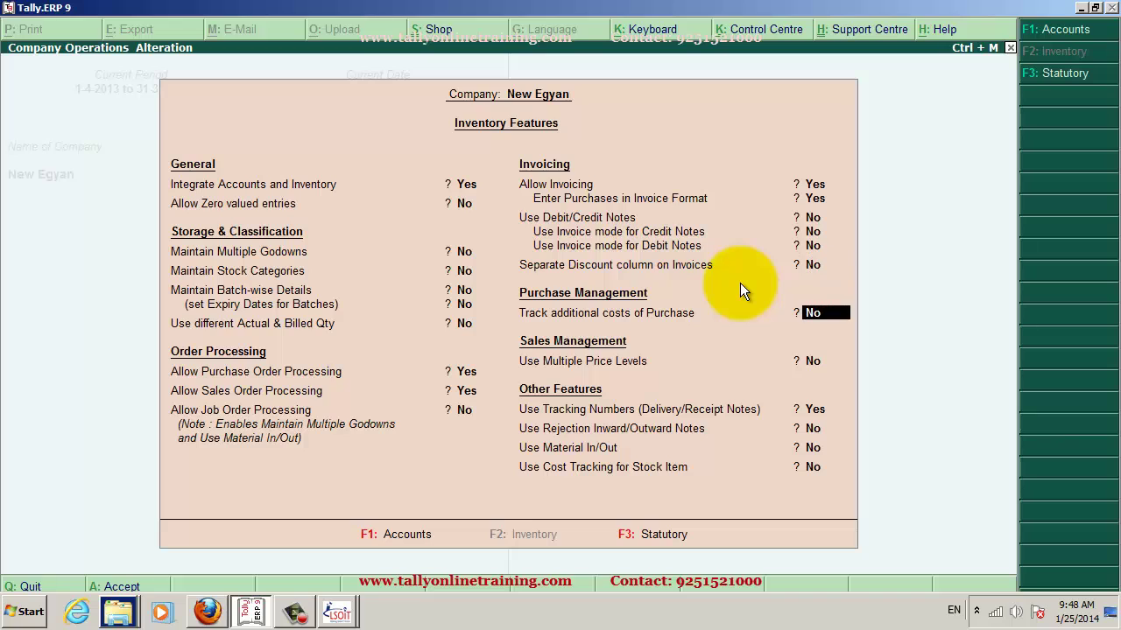
{"action": "key", "text": "Return"}
{"action": "key", "text": "Return"}
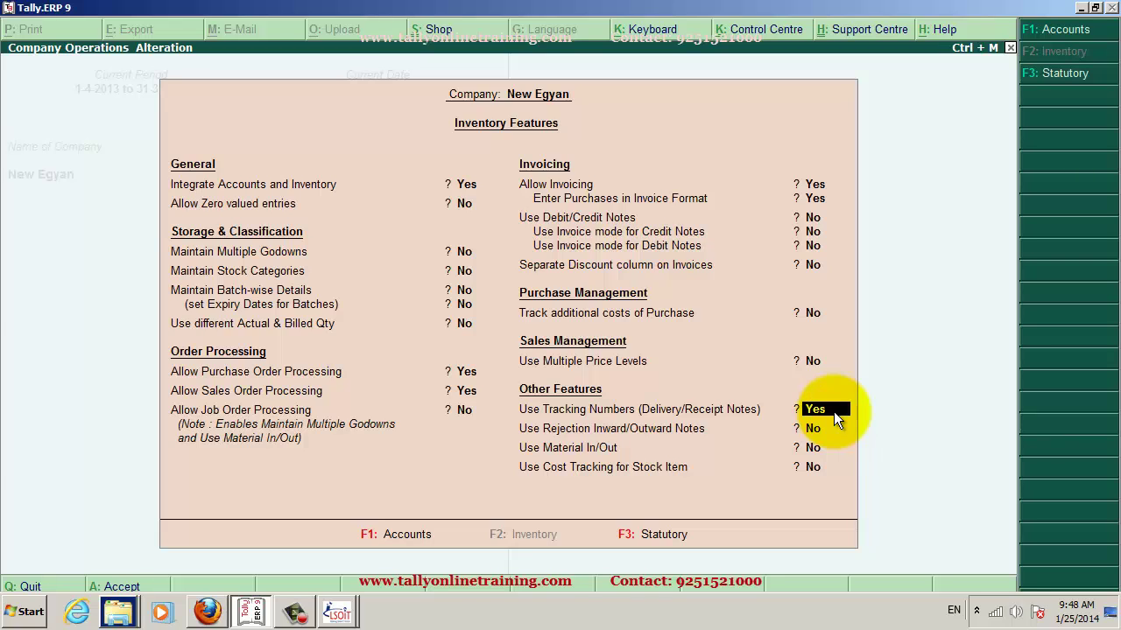
Accept the inventory features with tracking numbers set to Yes and return to the Gateway of Tally
{"action": "key", "text": "Return"}
{"action": "key", "text": "Return"}
{"action": "key", "text": "Return"}
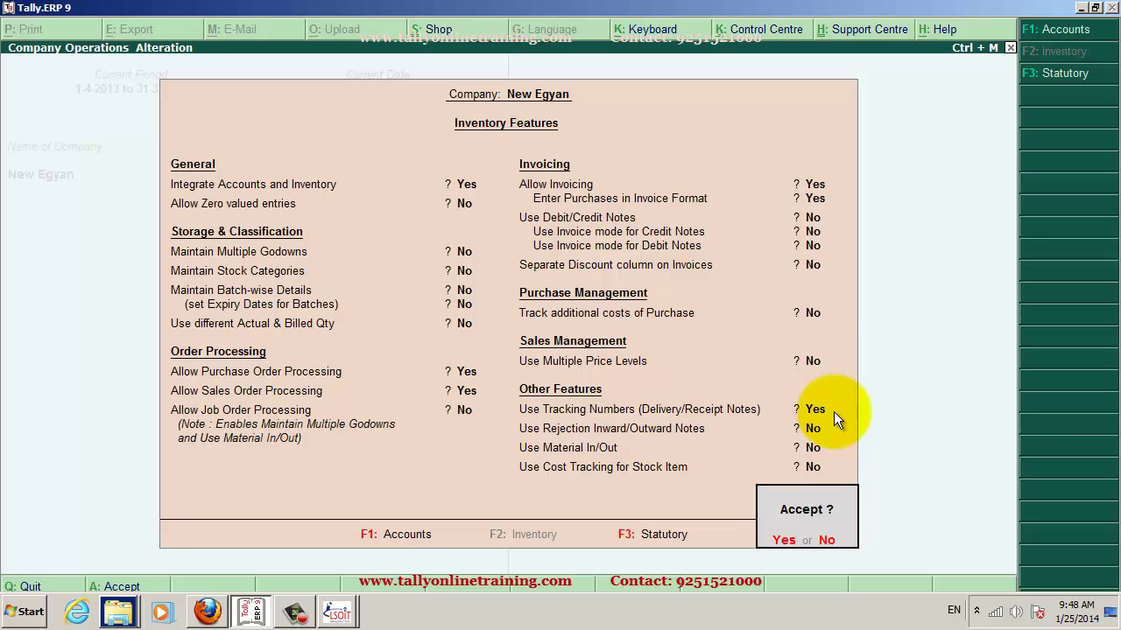
{"action": "key", "text": "Return"}
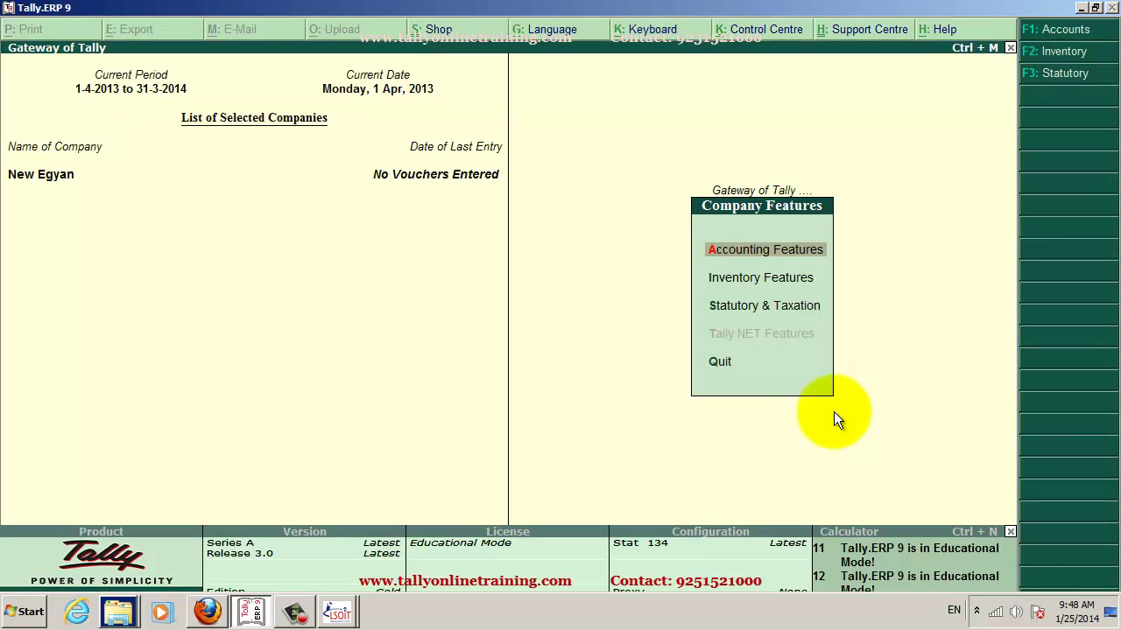
{"action": "key", "text": "Escape"}
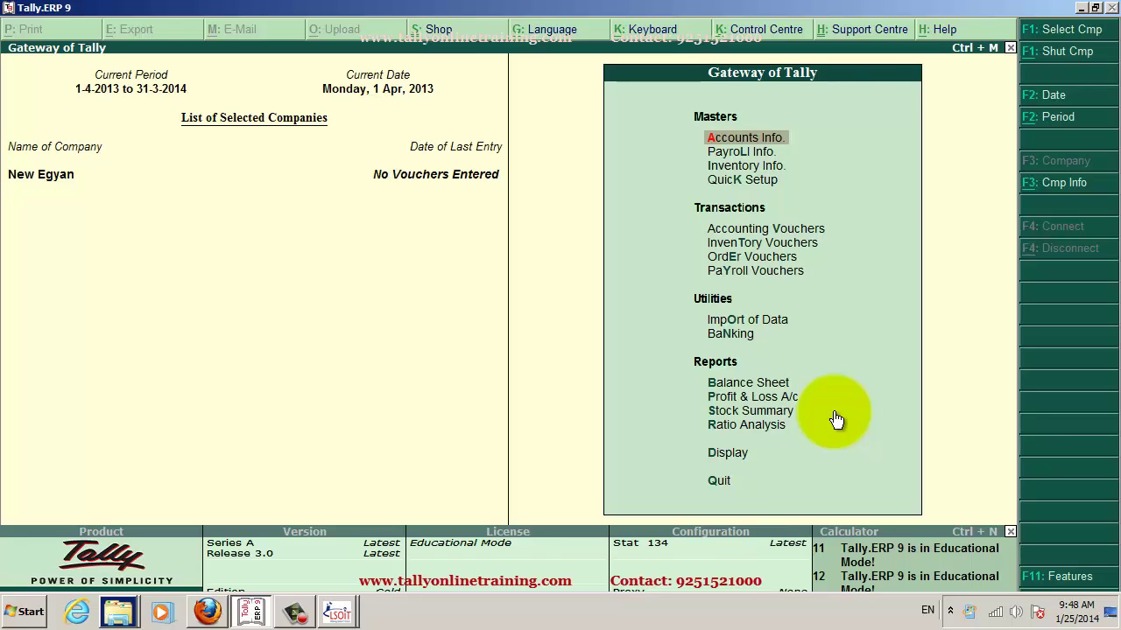
Start voucher entry and bring up a new Delivery Note
{"action": "key", "text": "Down"}
{"action": "key", "text": "Down"}
{"action": "key", "text": "Down"}
{"action": "key", "text": "Down"}
{"action": "key", "text": "Down"}
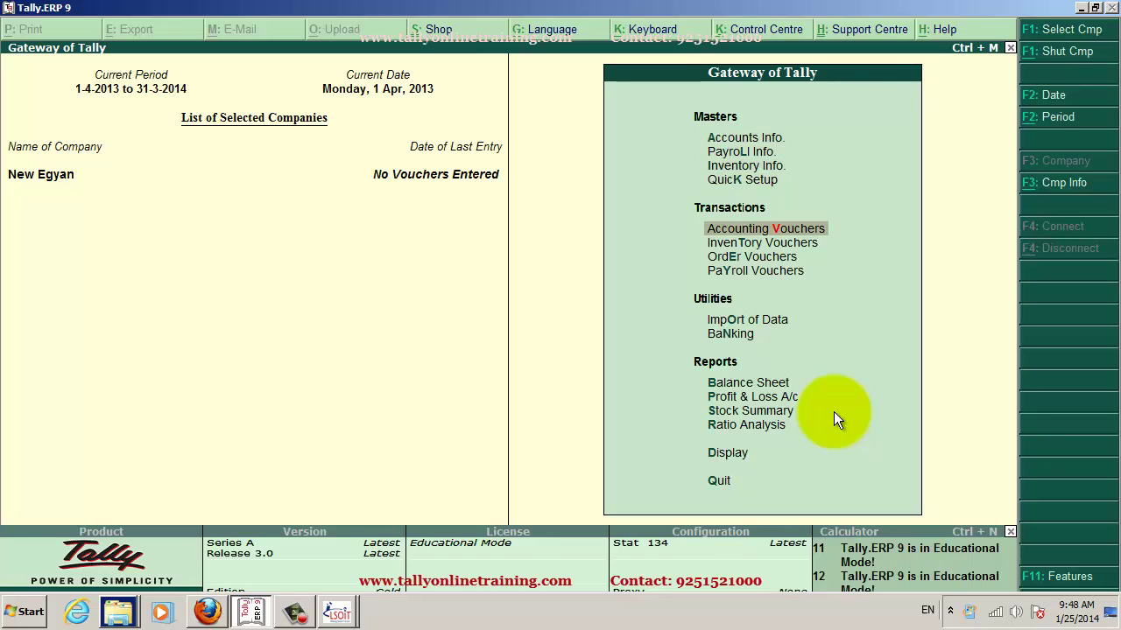
{"action": "key", "text": "Return"}
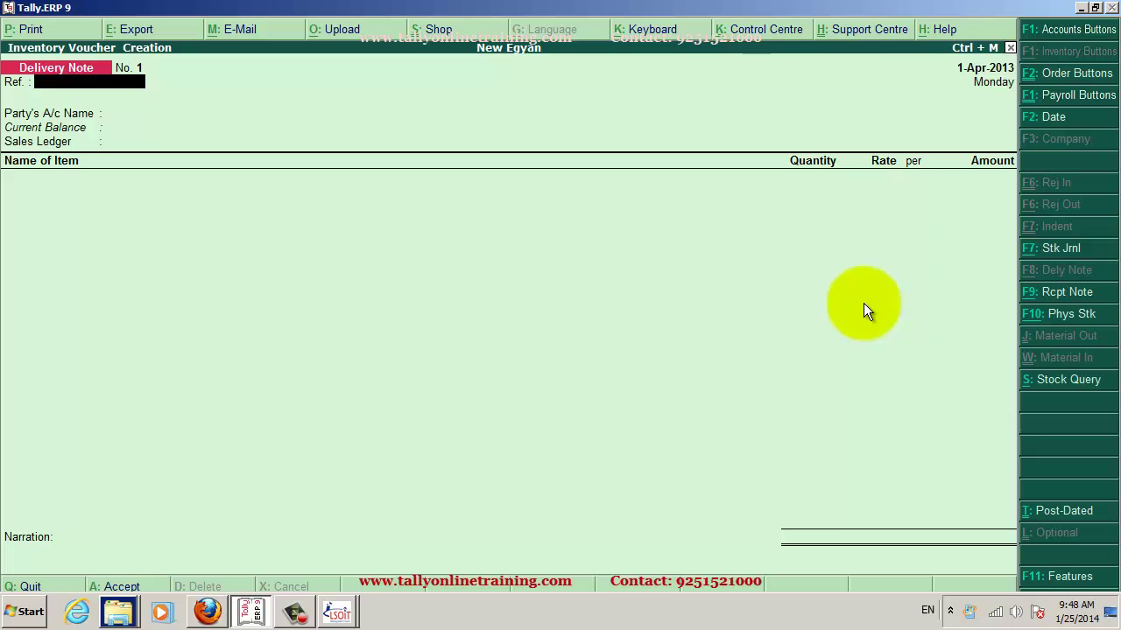
Leave the delivery note's reference blank and choose the customer's ledger as the party account
{"action": "key", "text": "Return"}
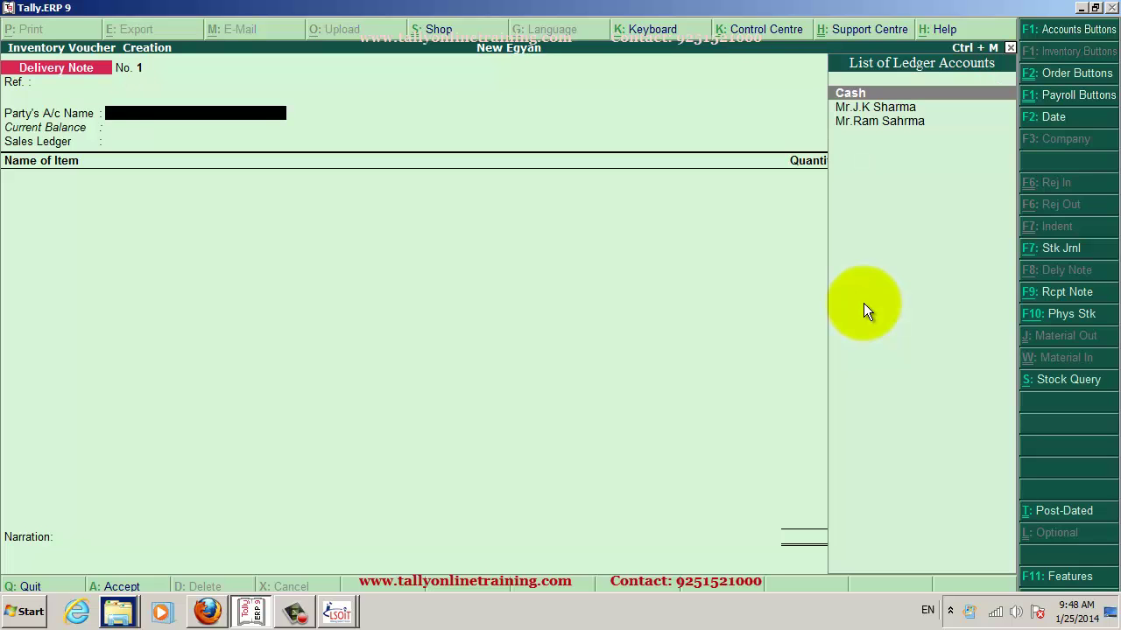
{"action": "key", "text": "Down"}
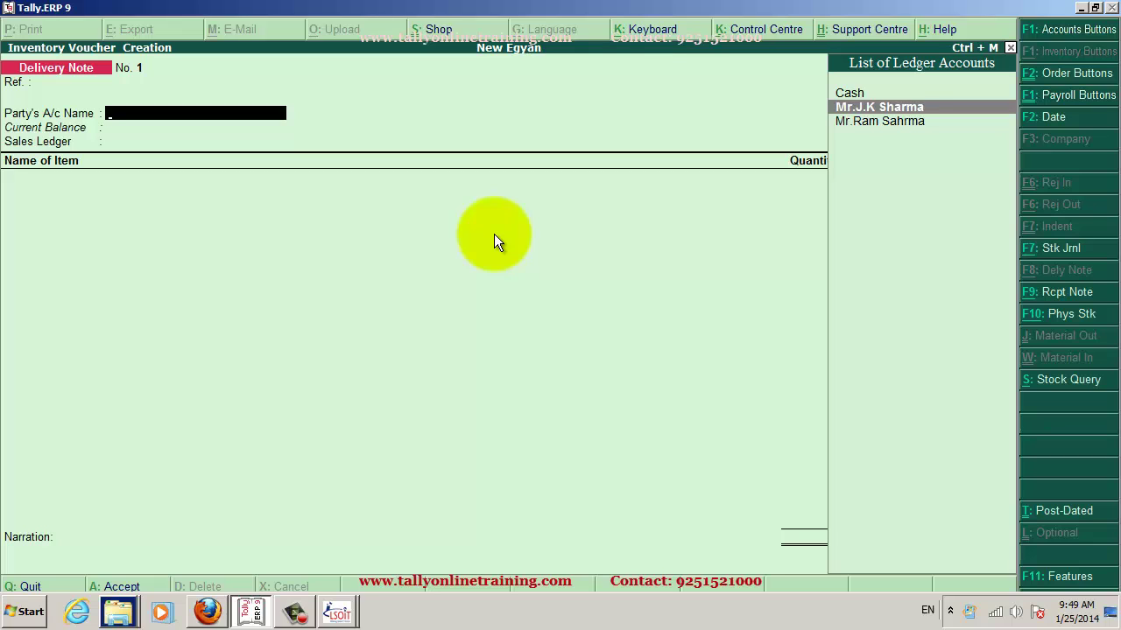
{"action": "key", "text": "Down"}
{"action": "key", "text": "Return"}
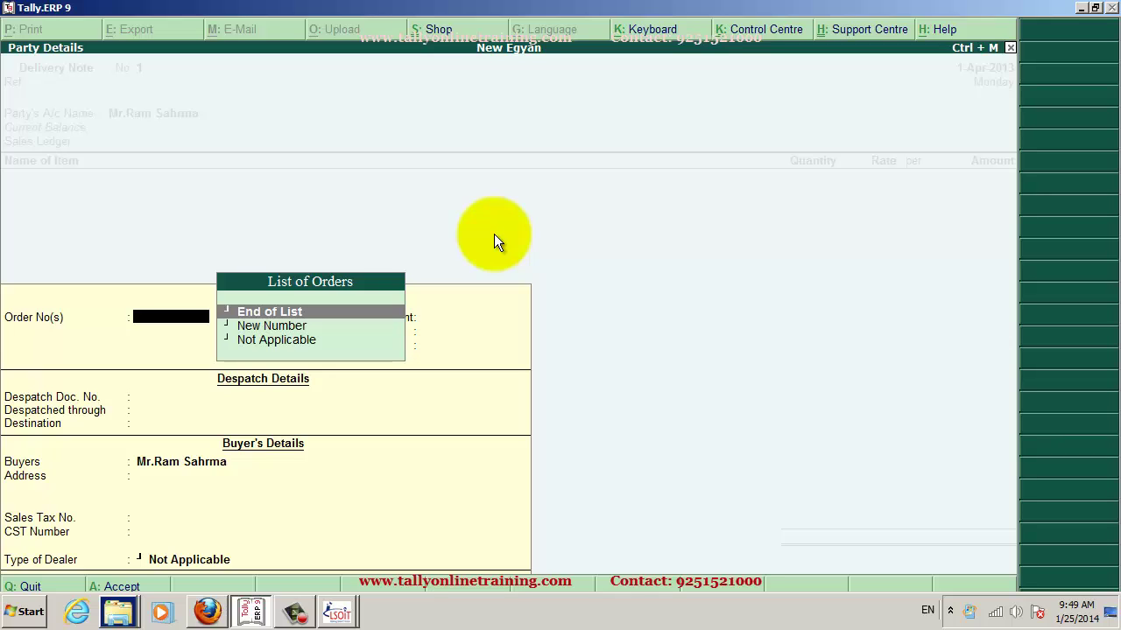
Enter a new order number dated 1-Apr-2013 in the delivery note's party details
{"action": "key", "text": "Down"}
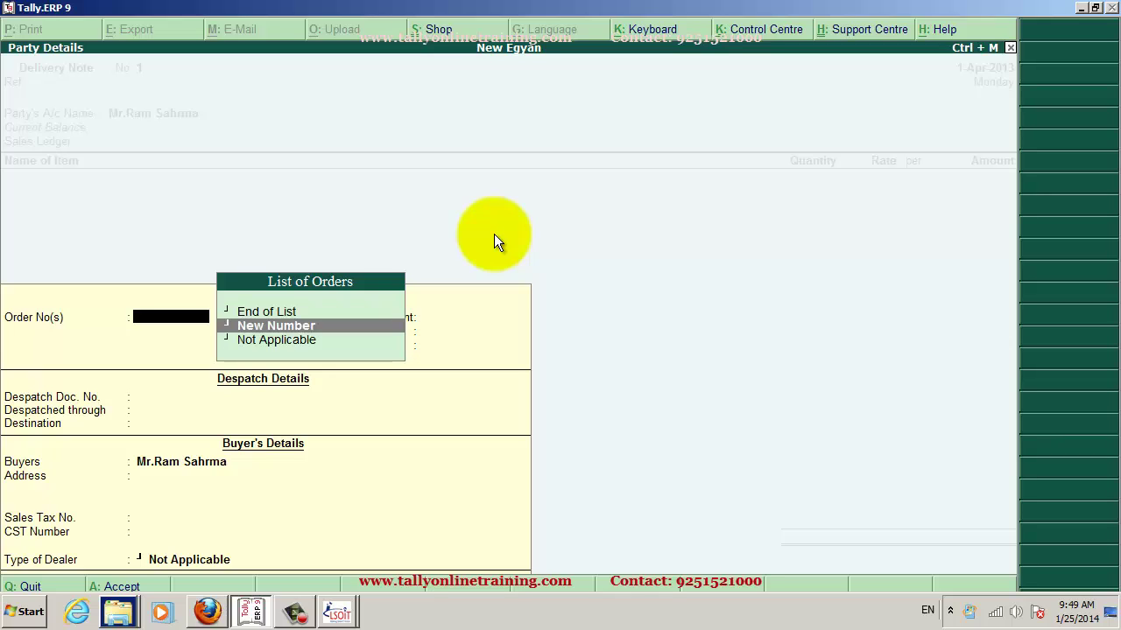
{"action": "key", "text": "Return"}
{"action": "type", "text": "1"}
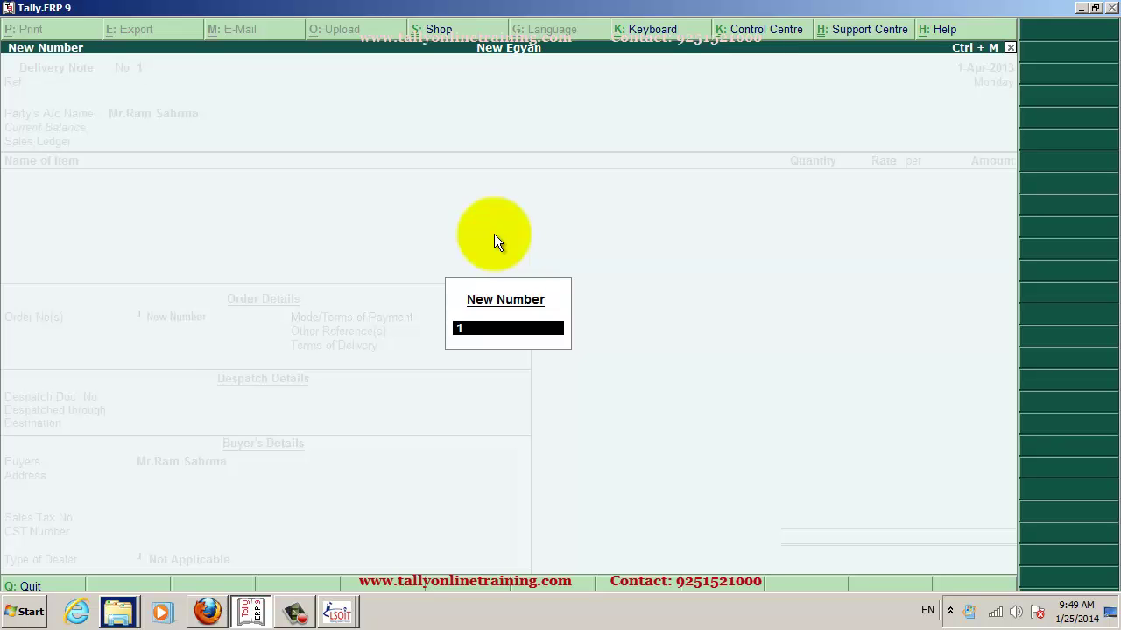
{"action": "key", "text": "BackSpace"}
{"action": "type", "text": "01"}
{"action": "key", "text": "Return"}
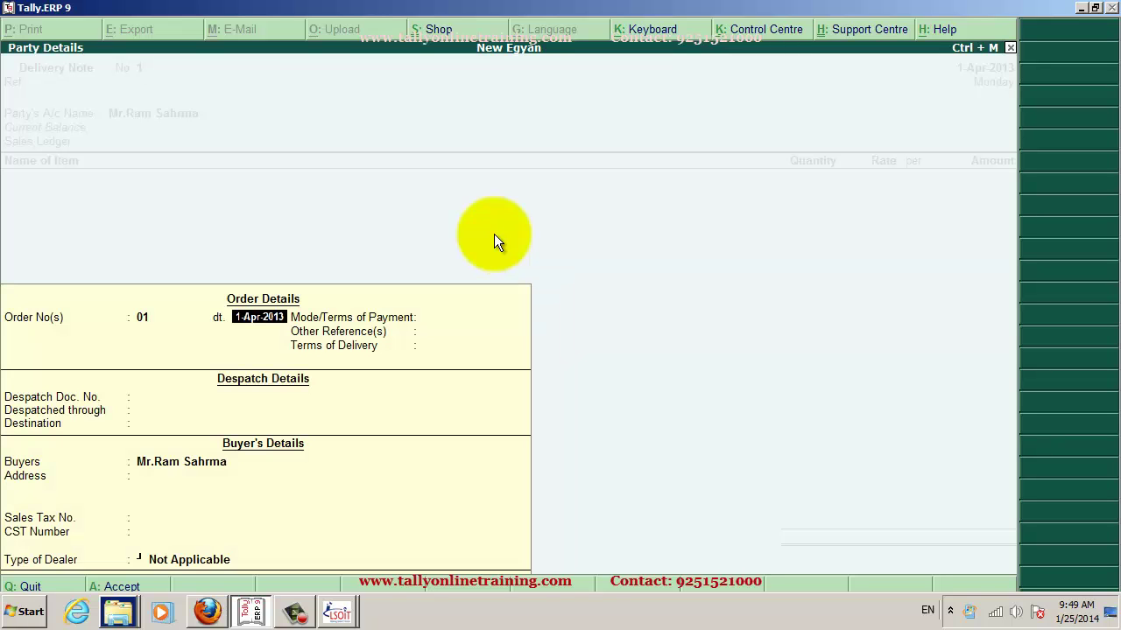
{"action": "key", "text": "Return"}
{"action": "key", "text": "Return"}
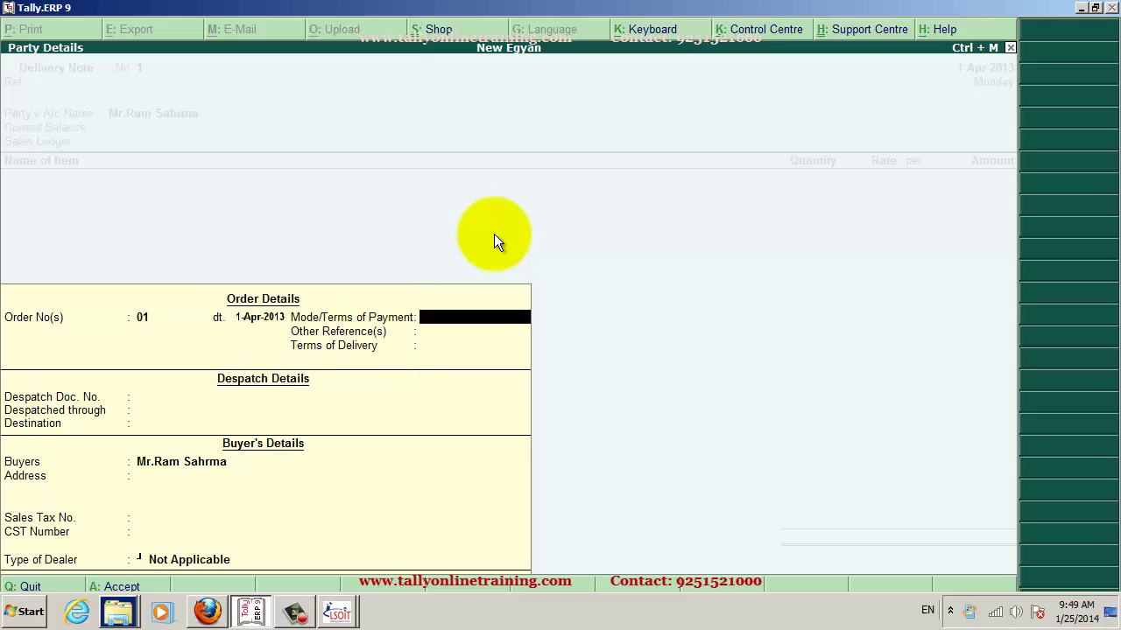
Leave the payment and delivery terms and despatch details blank, and keep the dealer type as Not Applicable
{"action": "key", "text": "Return"}
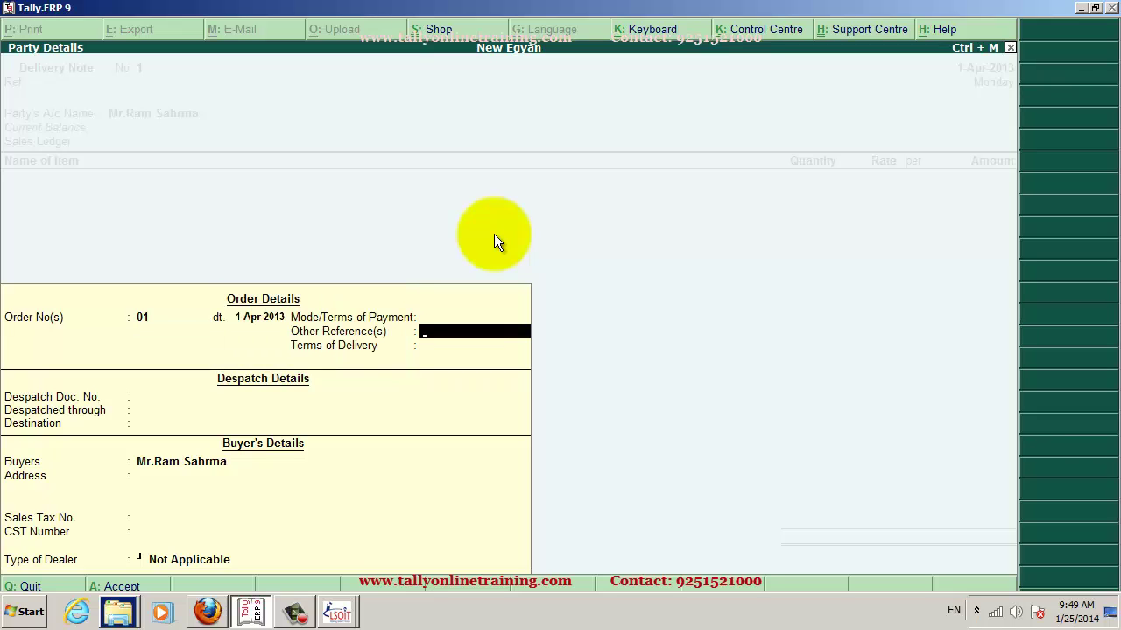
{"action": "key", "text": "Return"}
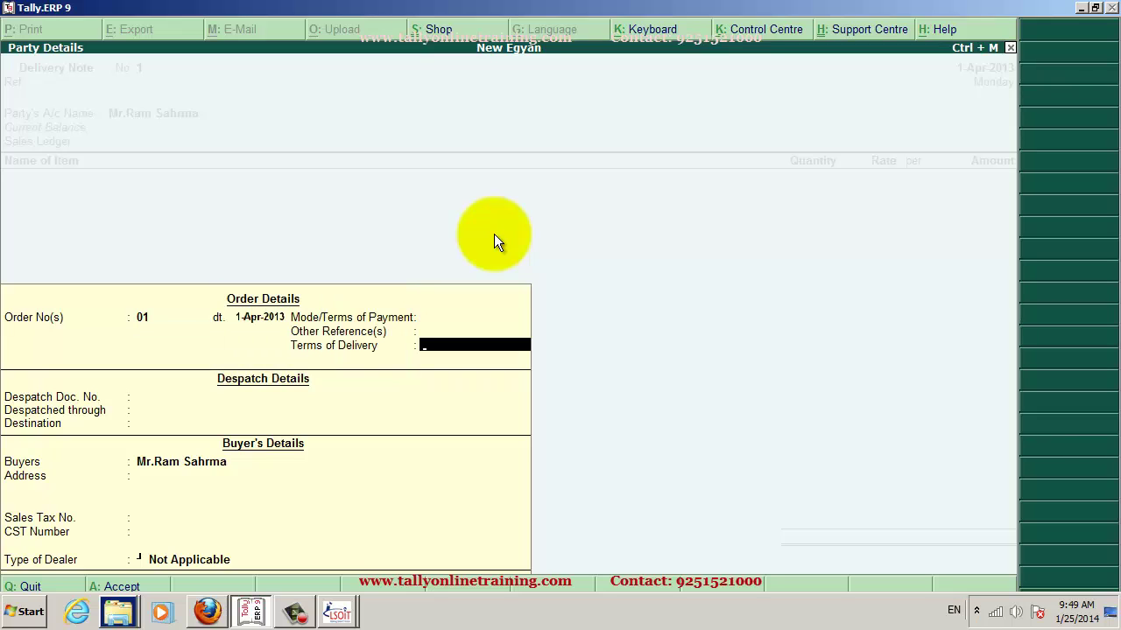
{"action": "key", "text": "Return"}
{"action": "key", "text": "Return"}
{"action": "key", "text": "Return"}
{"action": "key", "text": "Return"}
{"action": "key", "text": "Return"}
{"action": "key", "text": "Return"}
{"action": "key", "text": "Return"}
{"action": "key", "text": "Return"}
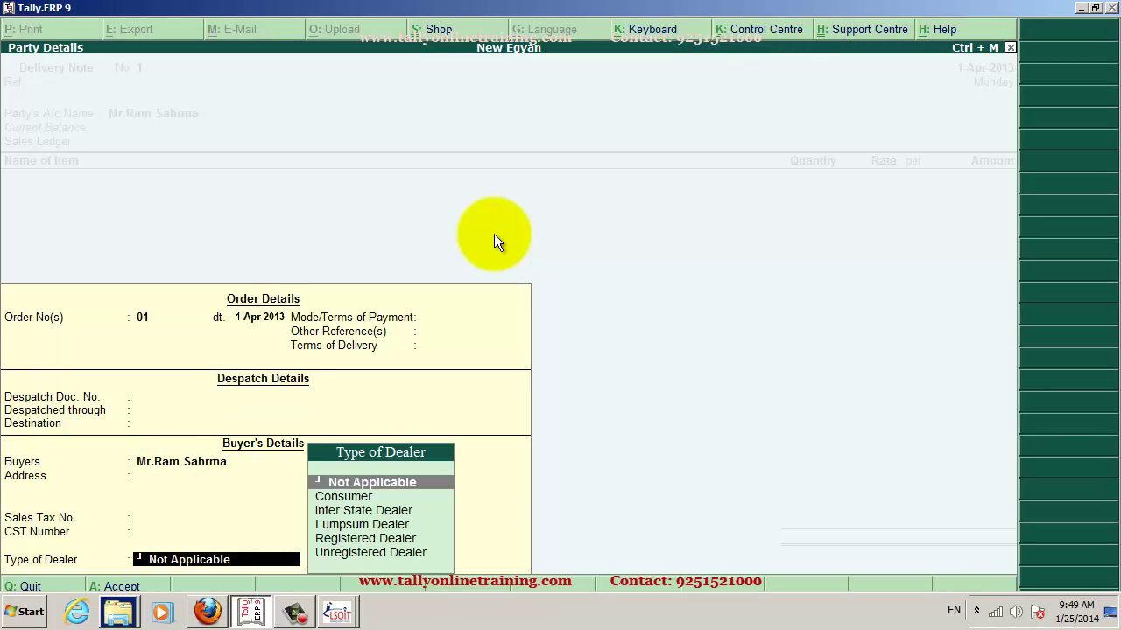
{"action": "key", "text": "Return"}
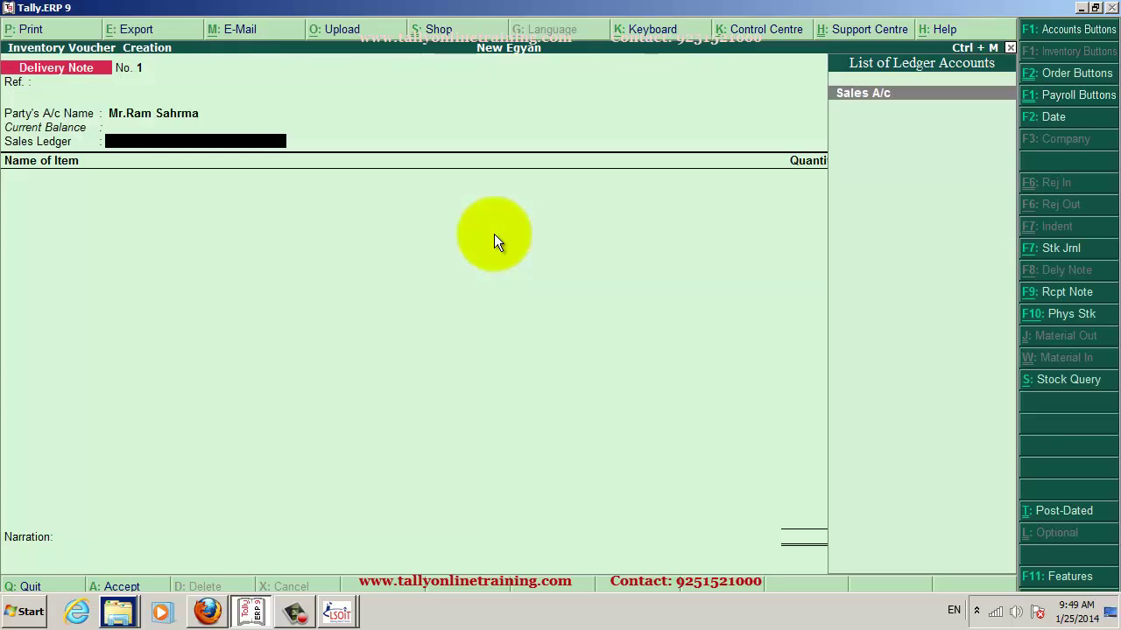
Set the sales ledger to Sales A/c and add Item 1 with tracking number 1
{"action": "key", "text": "Return"}
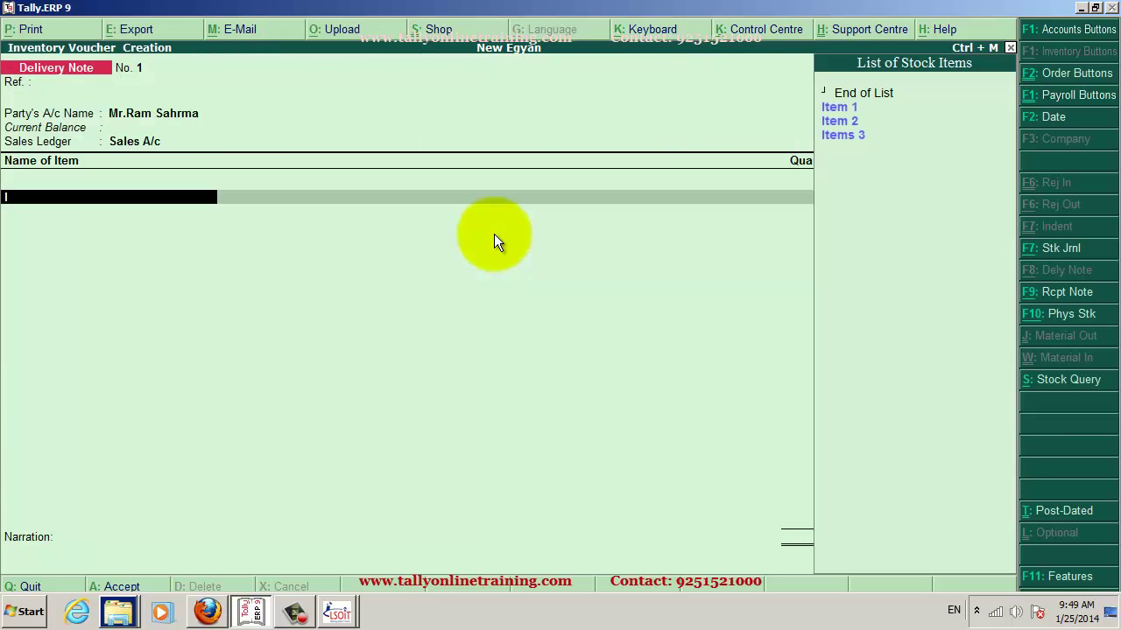
{"action": "key", "text": "Return"}
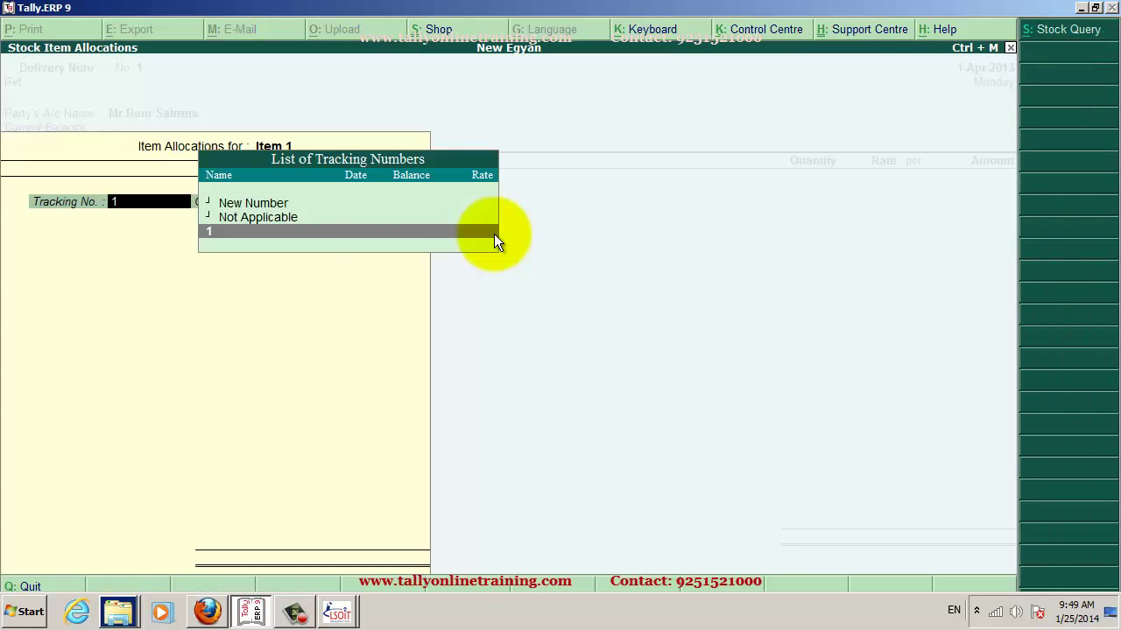
{"action": "key", "text": "Return"}
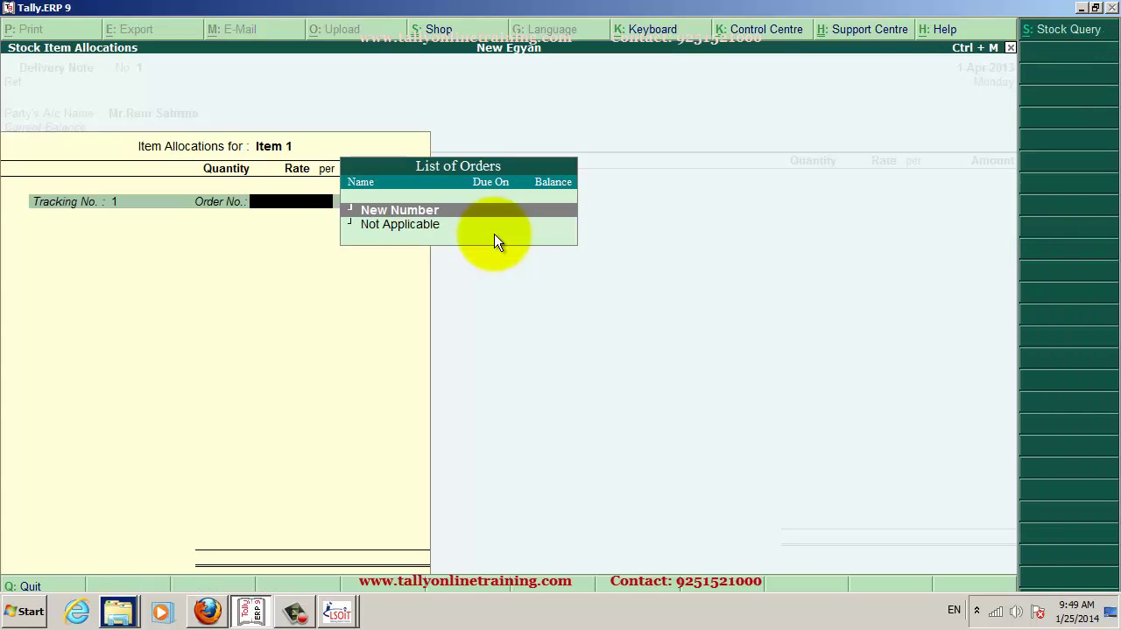
{"action": "key", "text": "Return"}
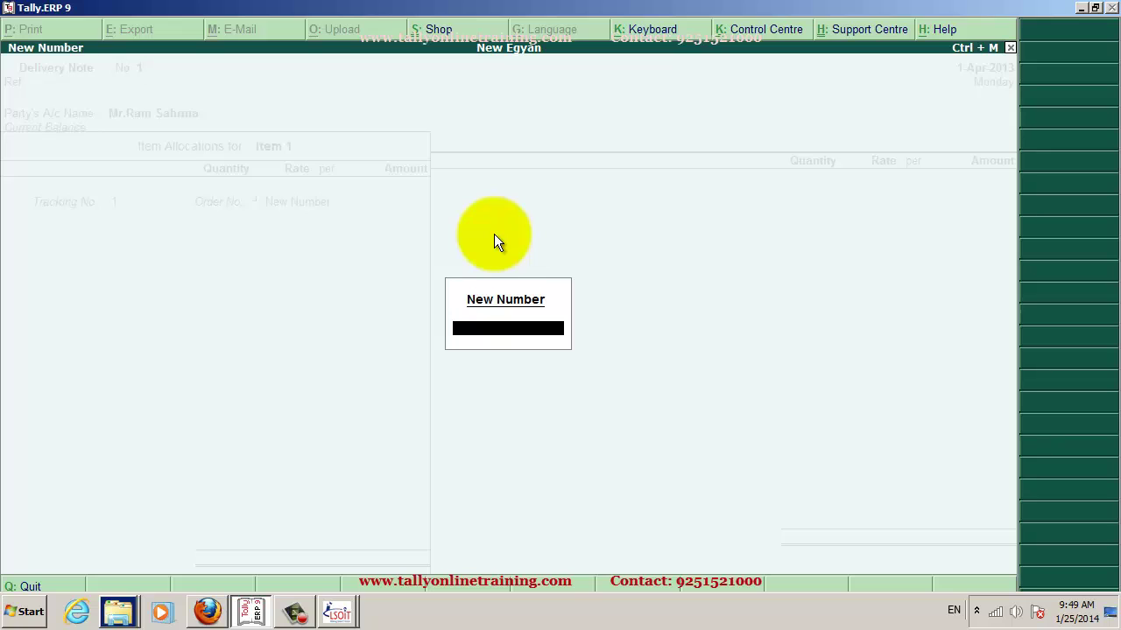
{"action": "key", "text": "Escape"}
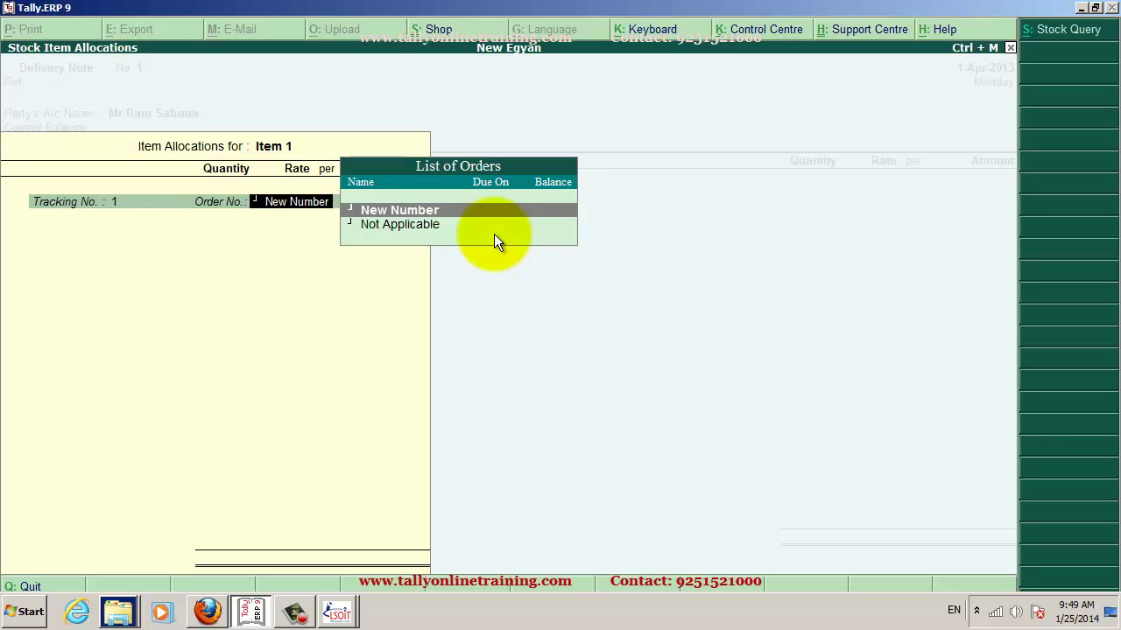
{"action": "key", "text": "Down"}
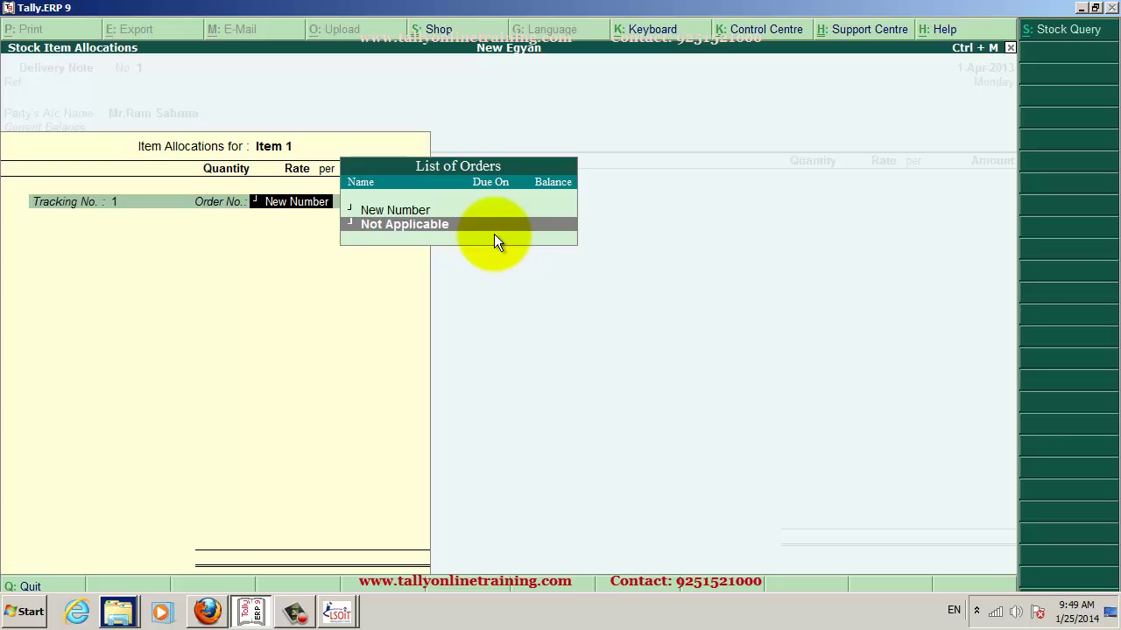
{"action": "key", "text": "Up"}
Assign a new order number to Item 1's allocation and make it due in 500 days
{"action": "key", "text": "Return"}
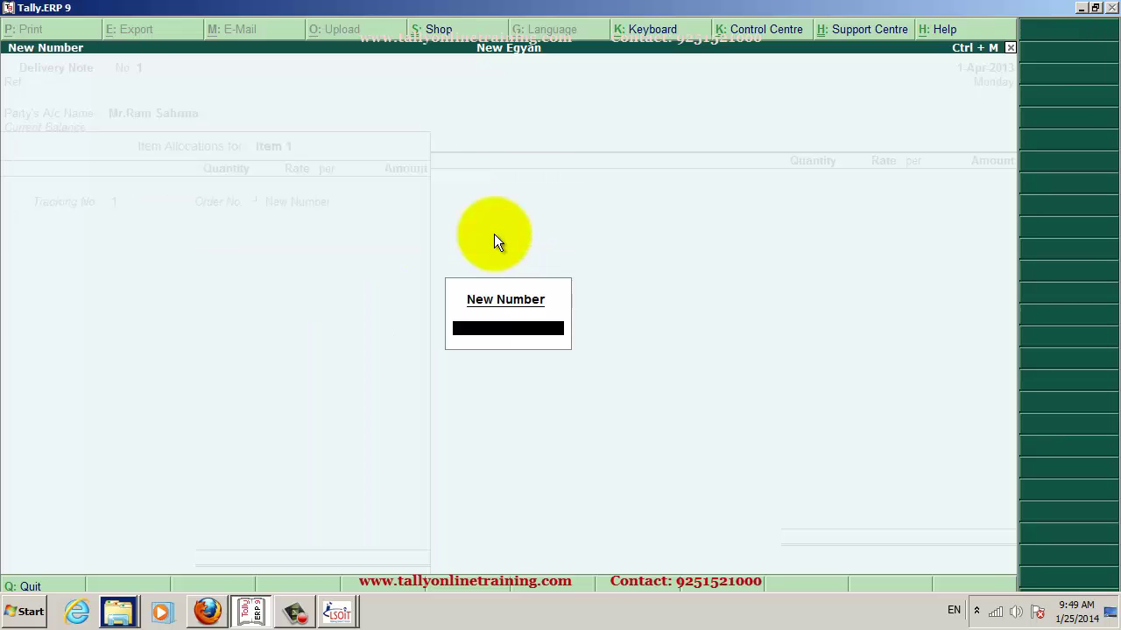
{"action": "type", "text": "01"}
{"action": "key", "text": "Return"}
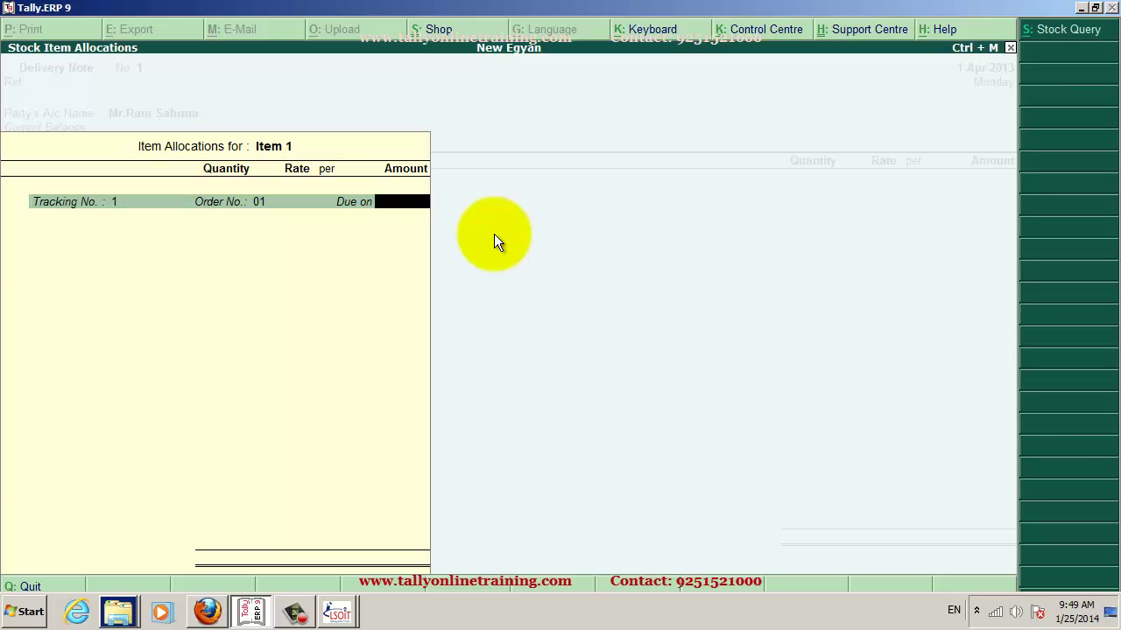
{"action": "type", "text": "500"}
{"action": "key", "text": "Return"}
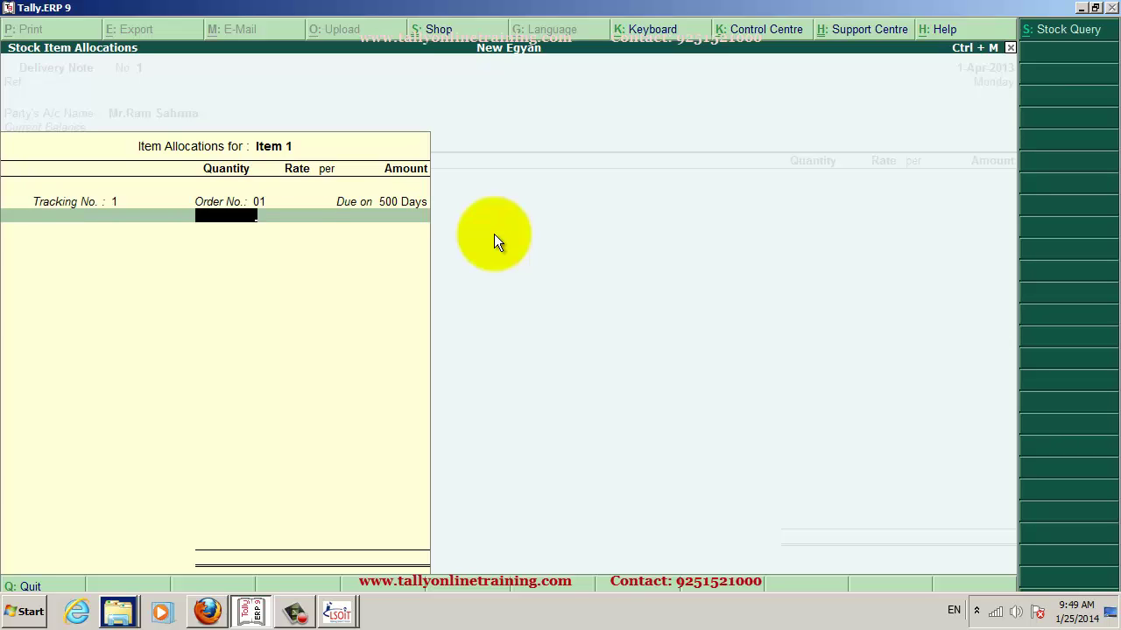
Allocate a quantity of 10 nos. to Item 1 without a rate and end its allocation list
{"action": "type", "text": "10"}
{"action": "key", "text": "Return"}
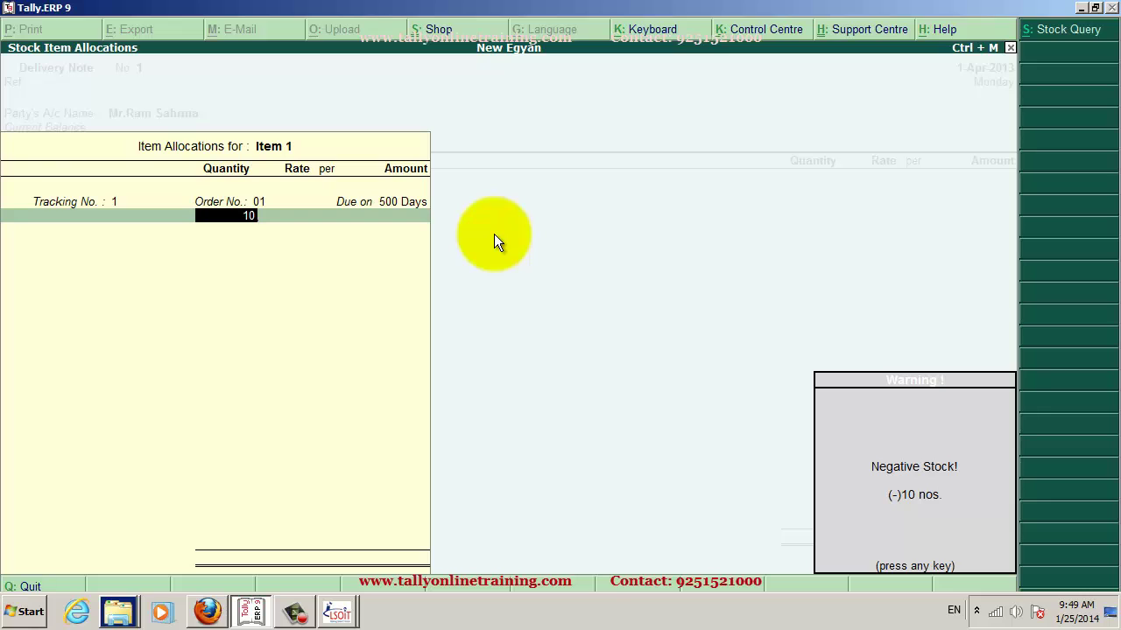
{"action": "key", "text": "Return"}
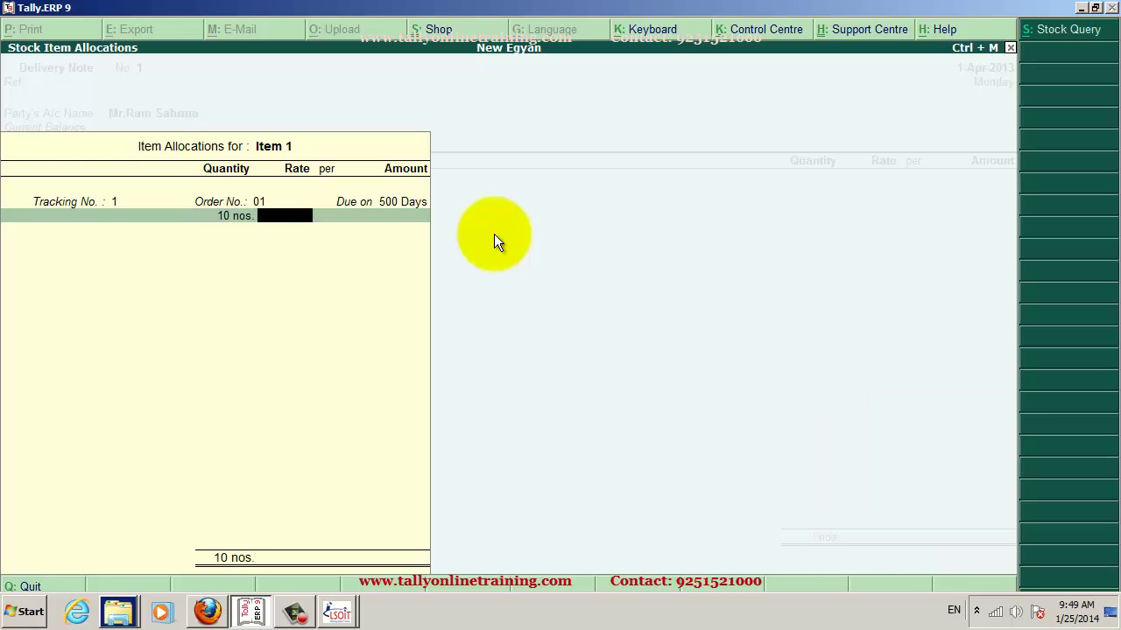
{"action": "key", "text": "Return"}
{"action": "key", "text": "Return"}
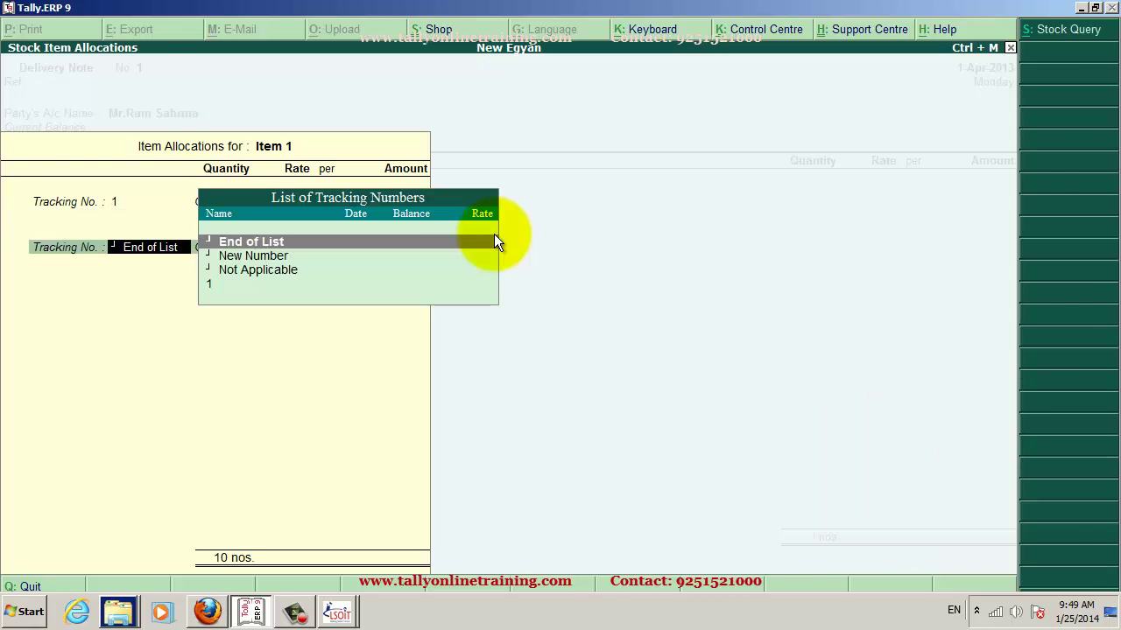
{"action": "key", "text": "Return"}
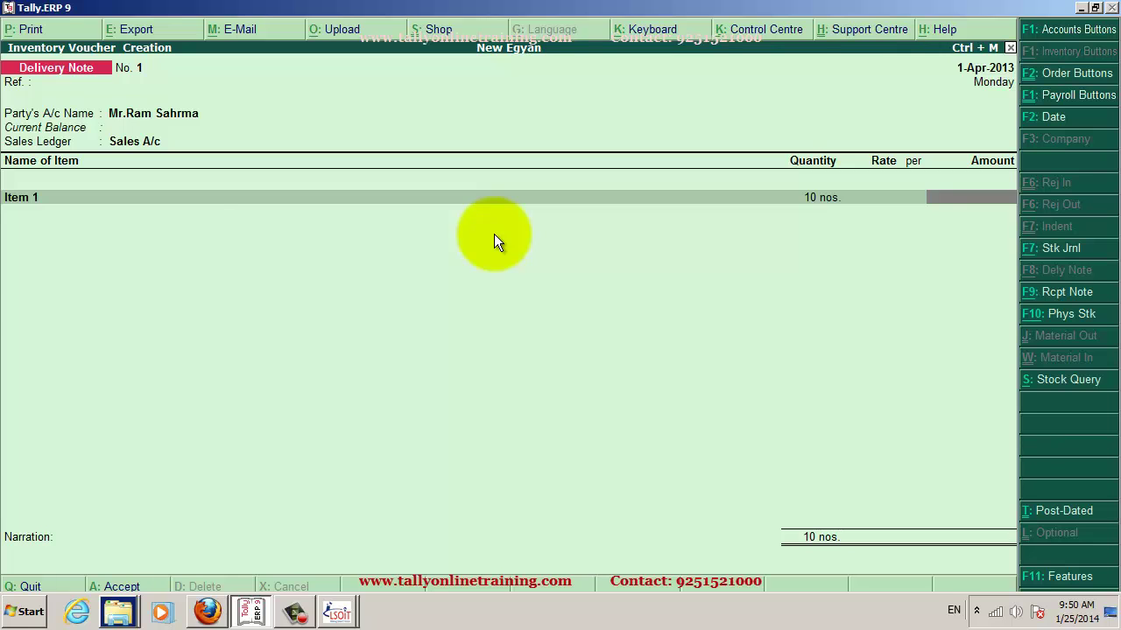
Reopen Item 1's allocation and set the amount for its 10 nos. to 2500
{"action": "key", "text": "BackSpace"}
{"action": "key", "text": "BackSpace"}
{"action": "key", "text": "BackSpace"}
{"action": "key", "text": "Return"}
{"action": "key", "text": "Return"}
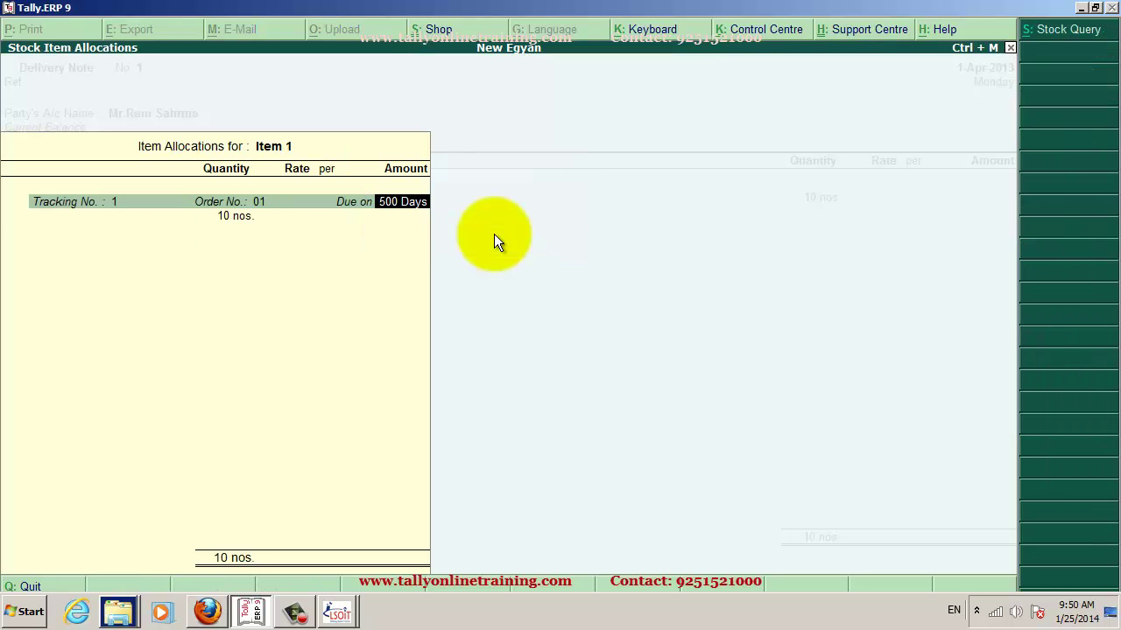
{"action": "key", "text": "Return"}
{"action": "key", "text": "Return"}
{"action": "key", "text": "Return"}
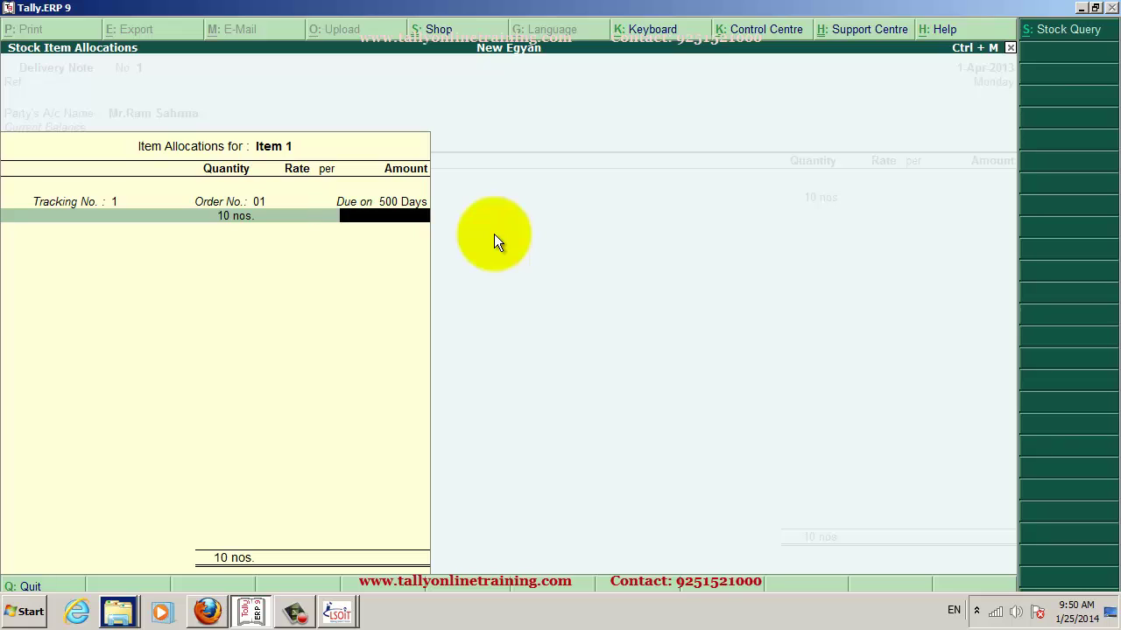
{"action": "type", "text": "2500"}
{"action": "key", "text": "Return"}
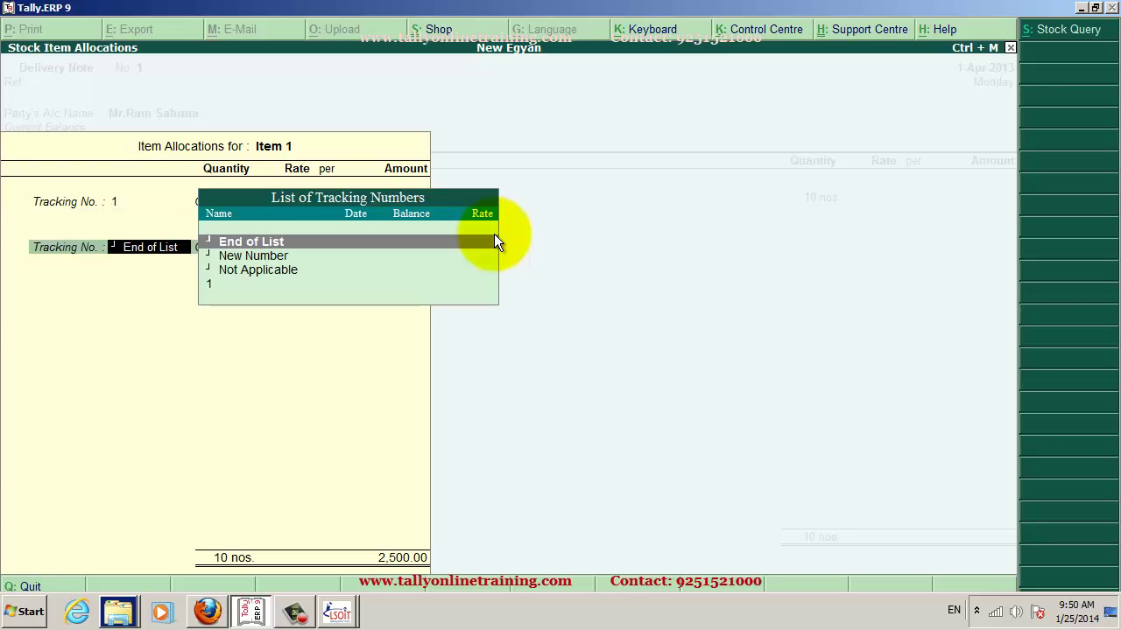
{"action": "key", "text": "Down"}
{"action": "key", "text": "Down"}
{"action": "key", "text": "Down"}
{"action": "key", "text": "Return"}
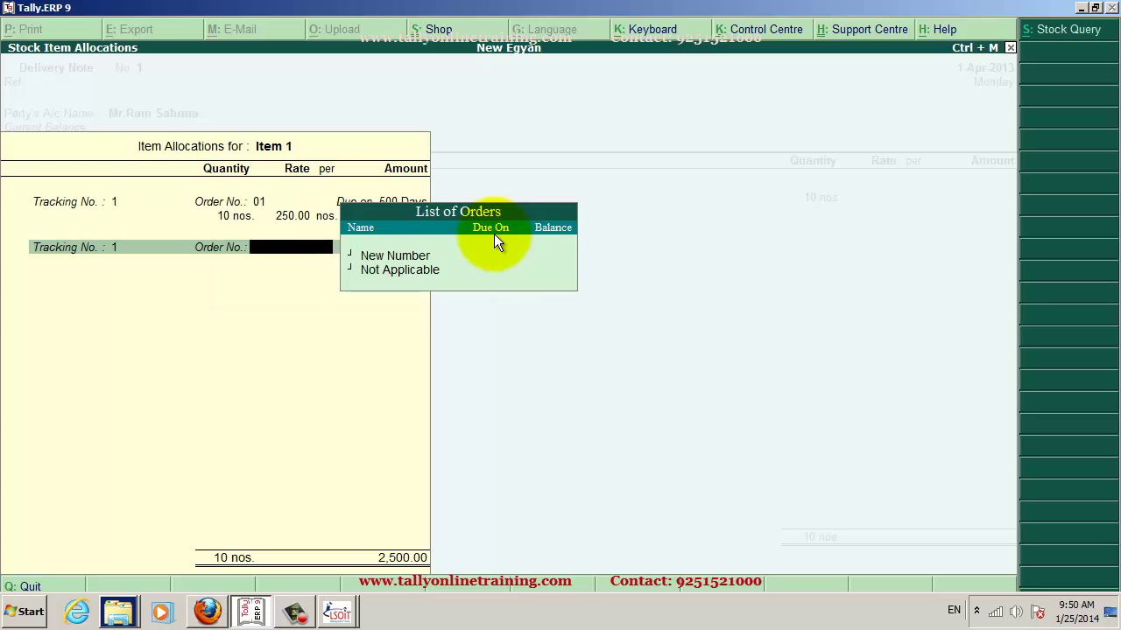
{"action": "key", "text": "Down"}
{"action": "key", "text": "Down"}
{"action": "key", "text": "Return"}
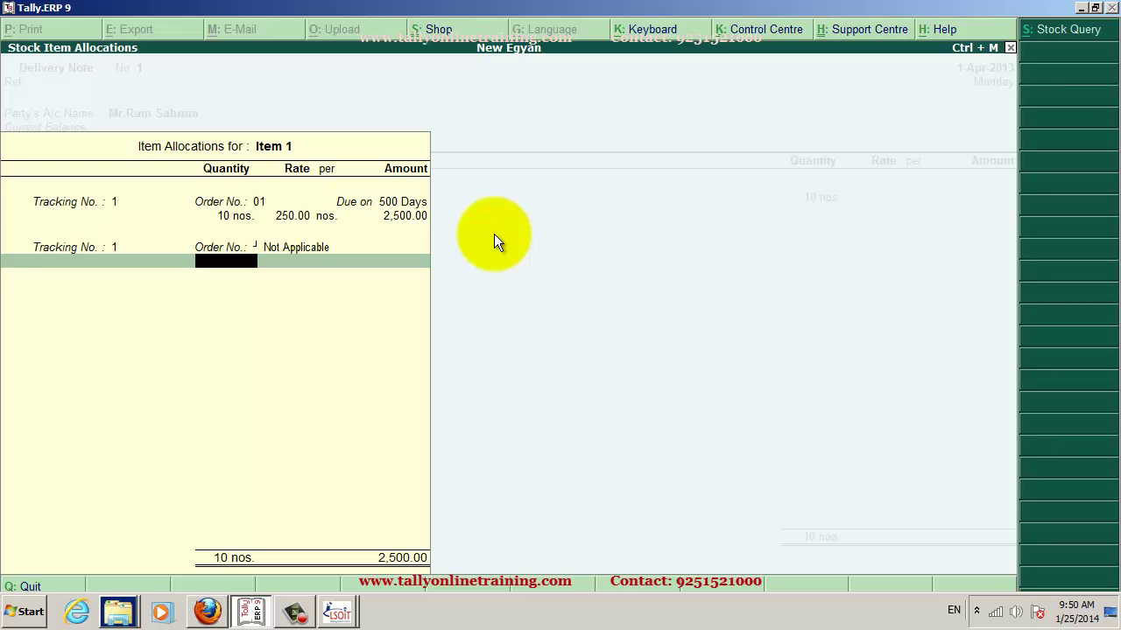
{"action": "key", "text": "BackSpace"}
{"action": "key", "text": "BackSpace"}
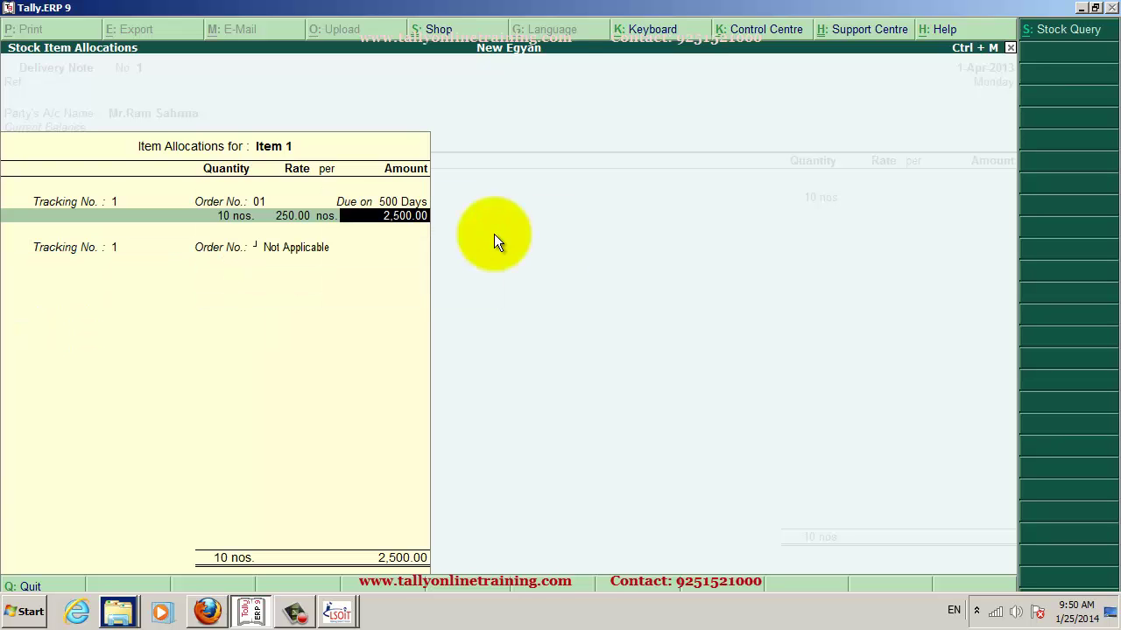
Replace the second tracking number line with End of List and finish the Item 1 entry
{"action": "key", "text": "Return"}
{"action": "key", "text": "Up"}
{"action": "key", "text": "Up"}
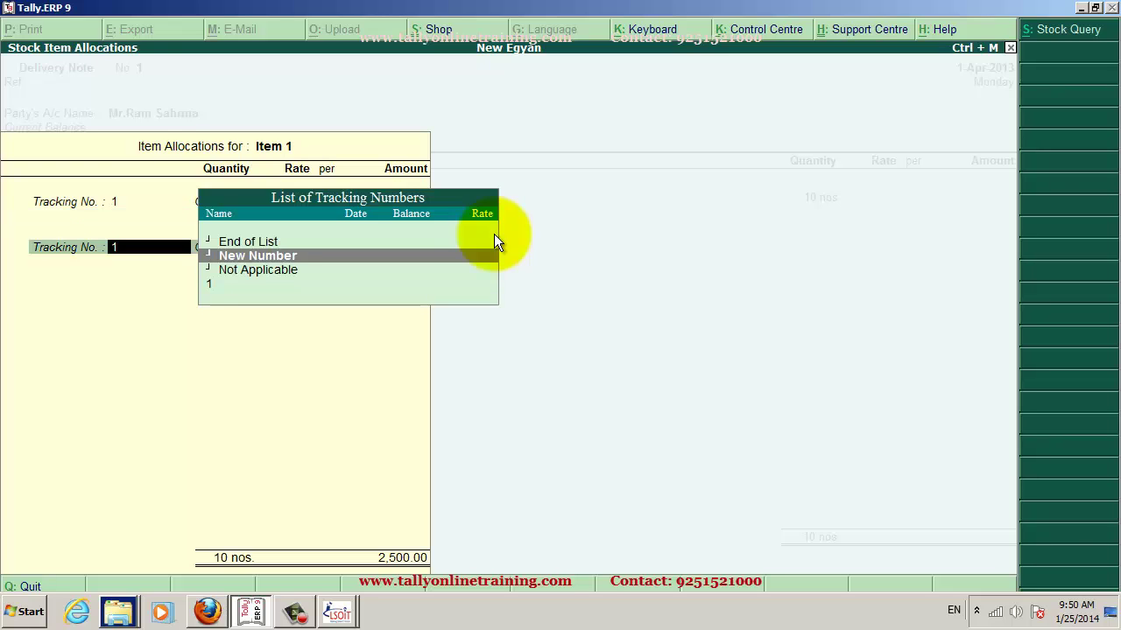
{"action": "key", "text": "Up"}
{"action": "key", "text": "Return"}
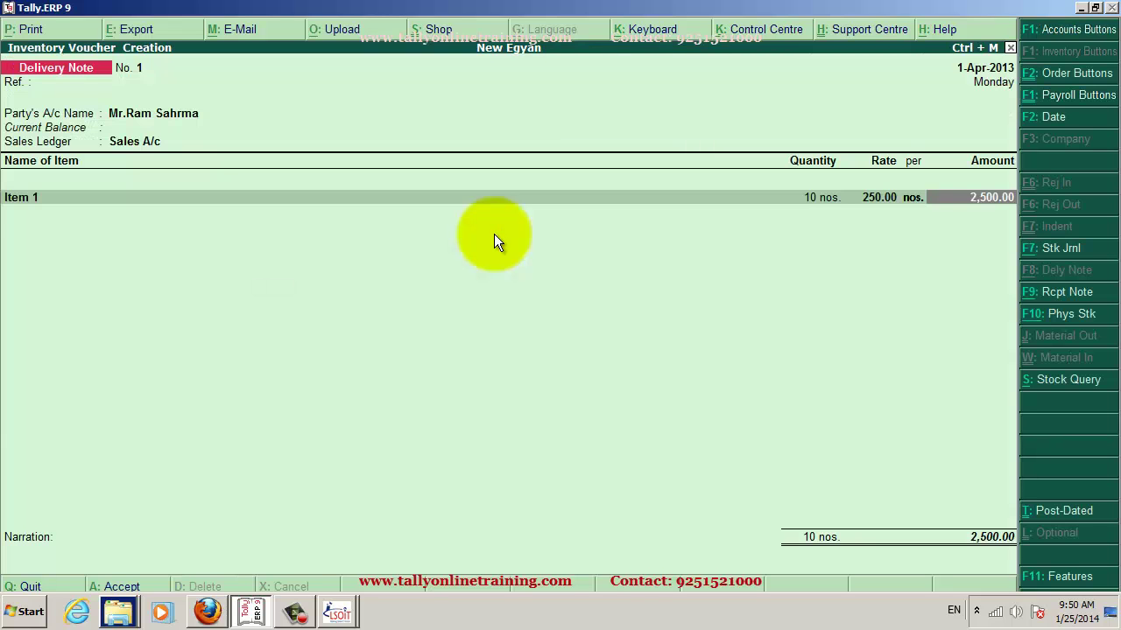
{"action": "key", "text": "Return"}
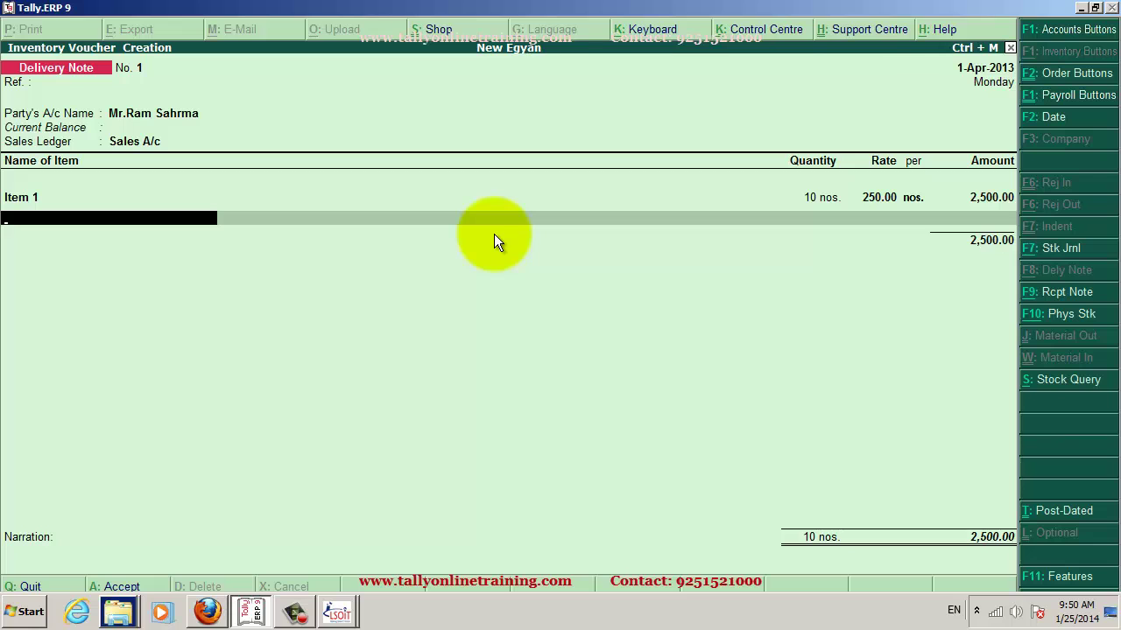
Add Item 2 to the delivery note with new tracking number 2
{"action": "key", "text": "Down"}
{"action": "key", "text": "Down"}
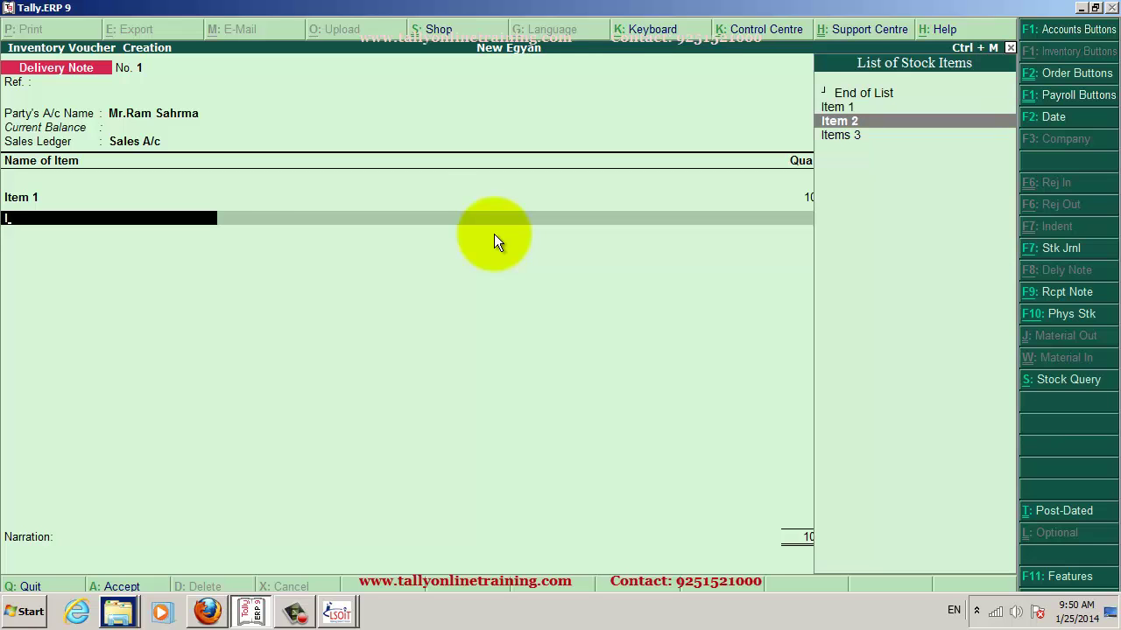
{"action": "key", "text": "Return"}
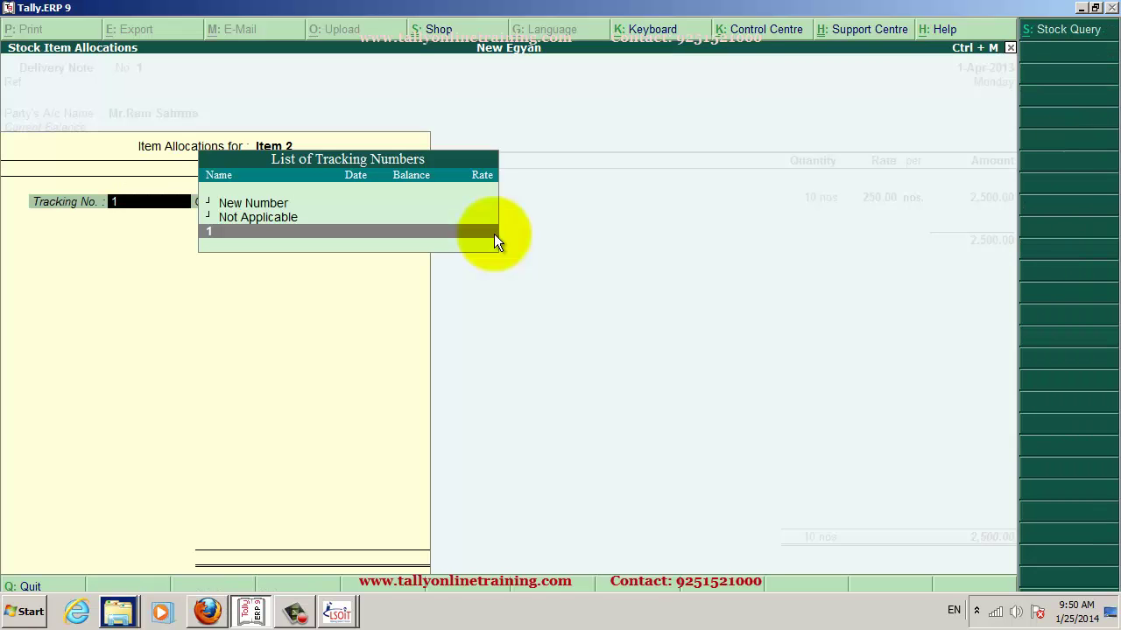
{"action": "key", "text": "Up"}
{"action": "key", "text": "Up"}
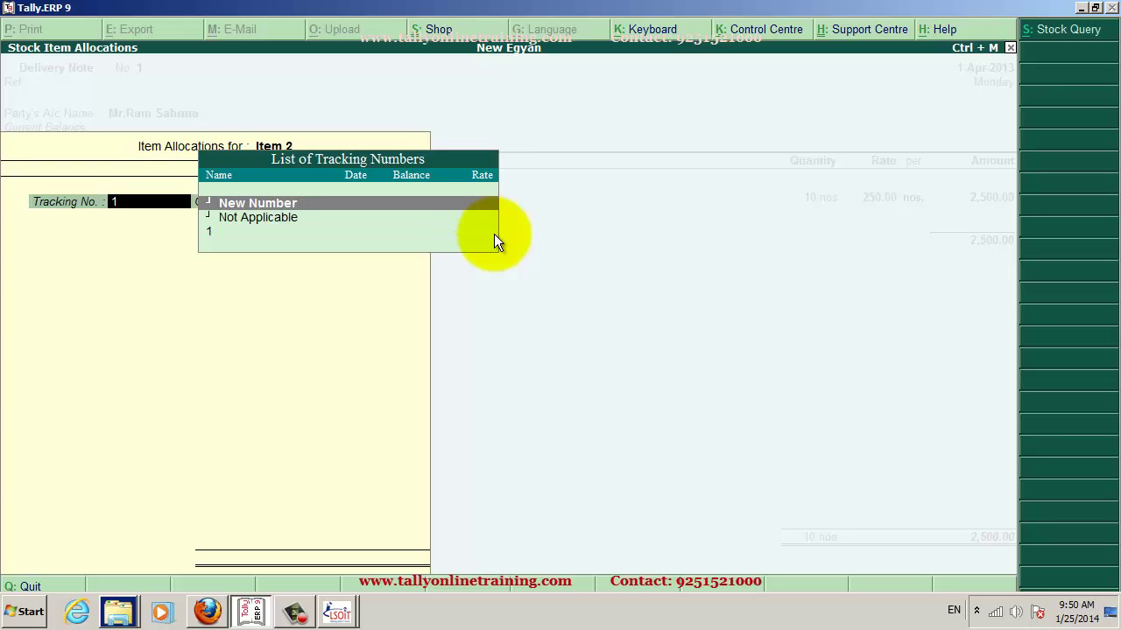
{"action": "key", "text": "Return"}
{"action": "type", "text": "2"}
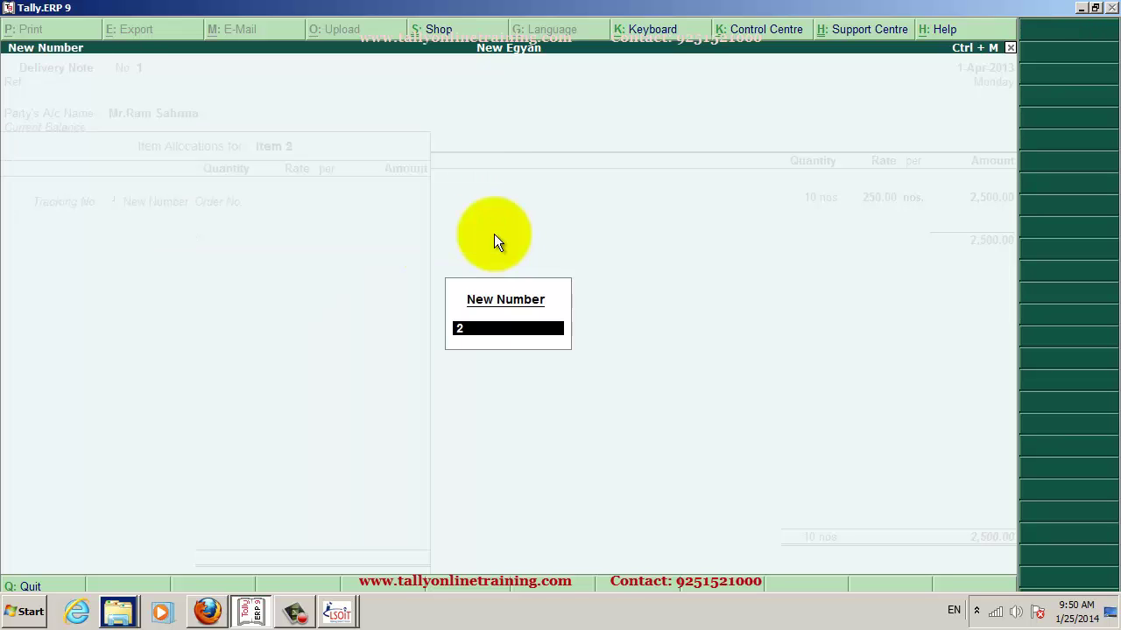
{"action": "key", "text": "Return"}
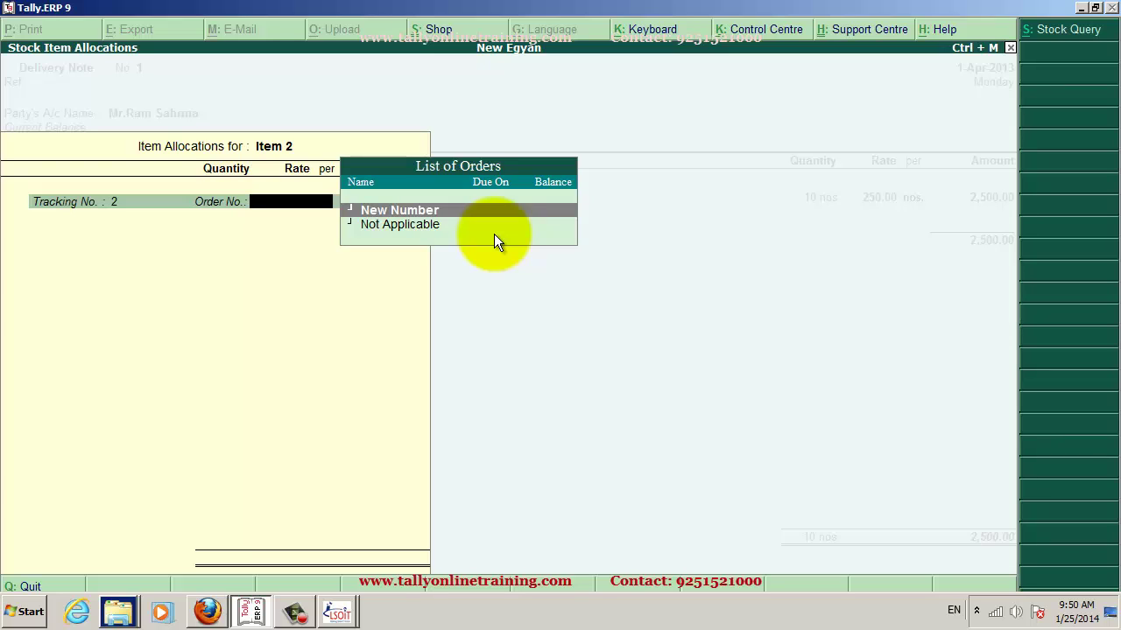
Assign a new order number to Item 2's allocation and make it due in 230 days
{"action": "key", "text": "Return"}
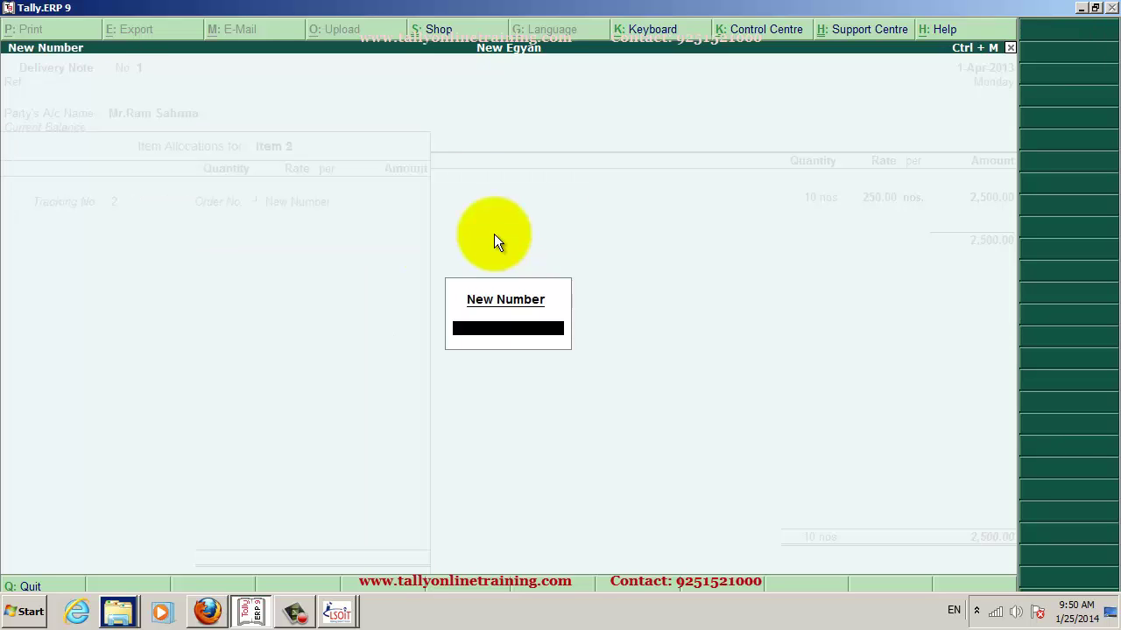
{"action": "type", "text": "02"}
{"action": "key", "text": "Return"}
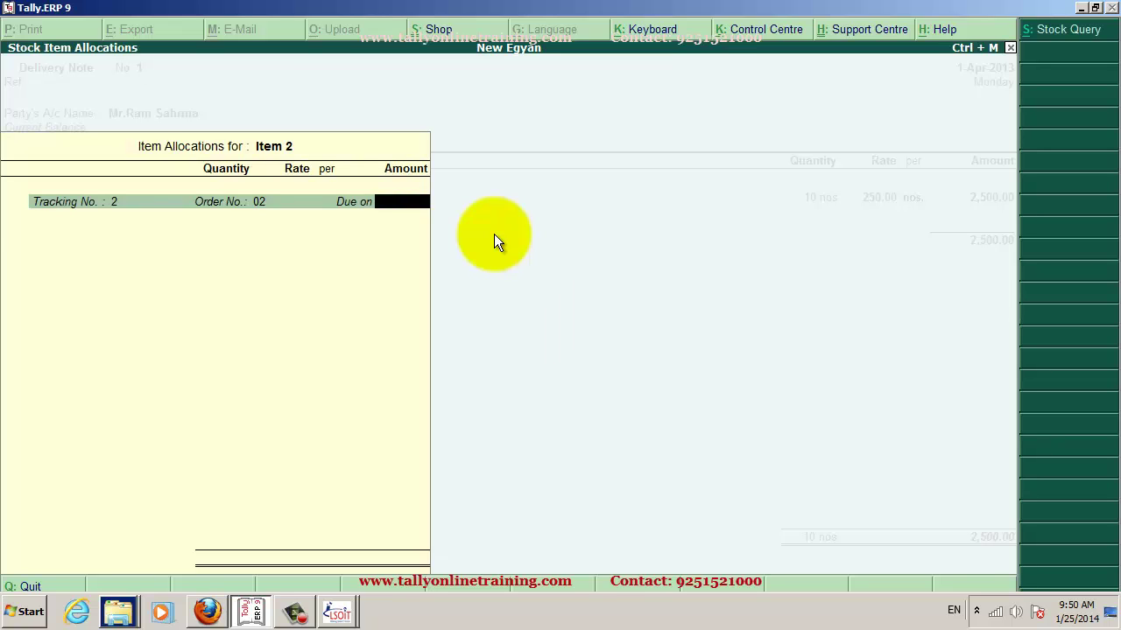
{"action": "type", "text": "230"}
{"action": "key", "text": "Return"}
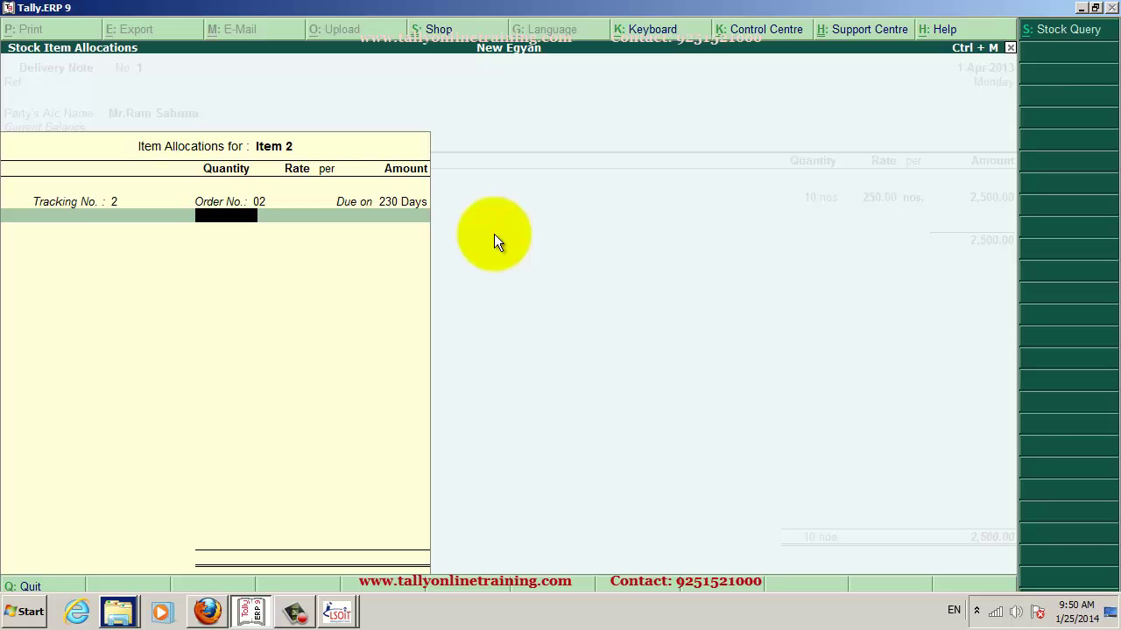
Allocate a quantity of 4 nos. to Item 2 at a rate of 120 and end its allocation list
{"action": "type", "text": "4"}
{"action": "key", "text": "Return"}
{"action": "key", "text": "Return"}
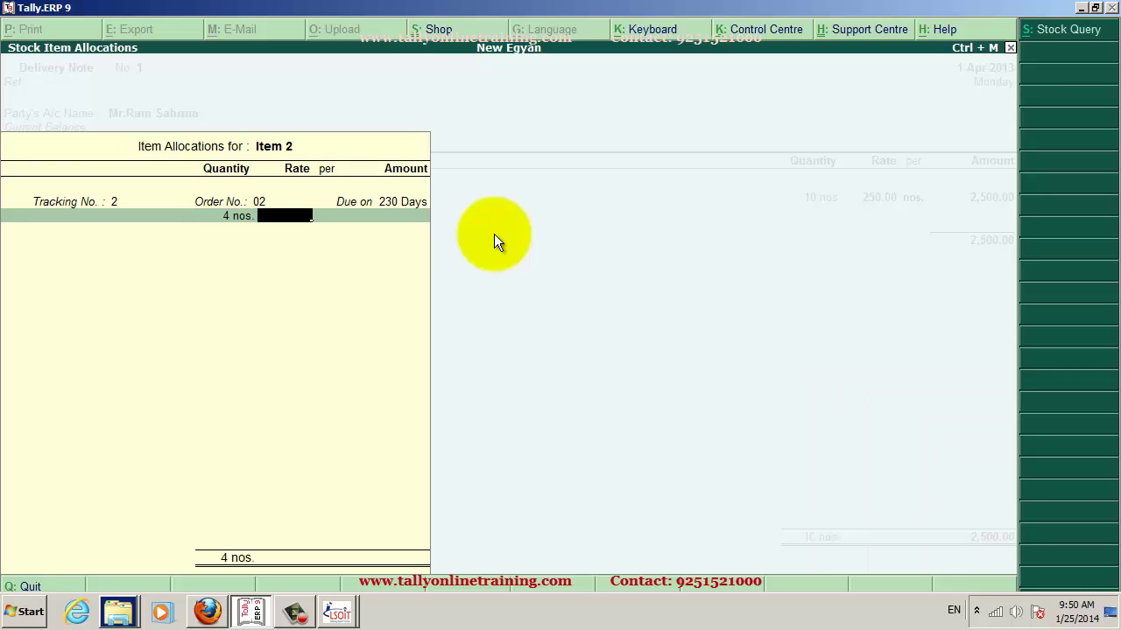
{"action": "type", "text": "12"}
{"action": "key", "text": "Return"}
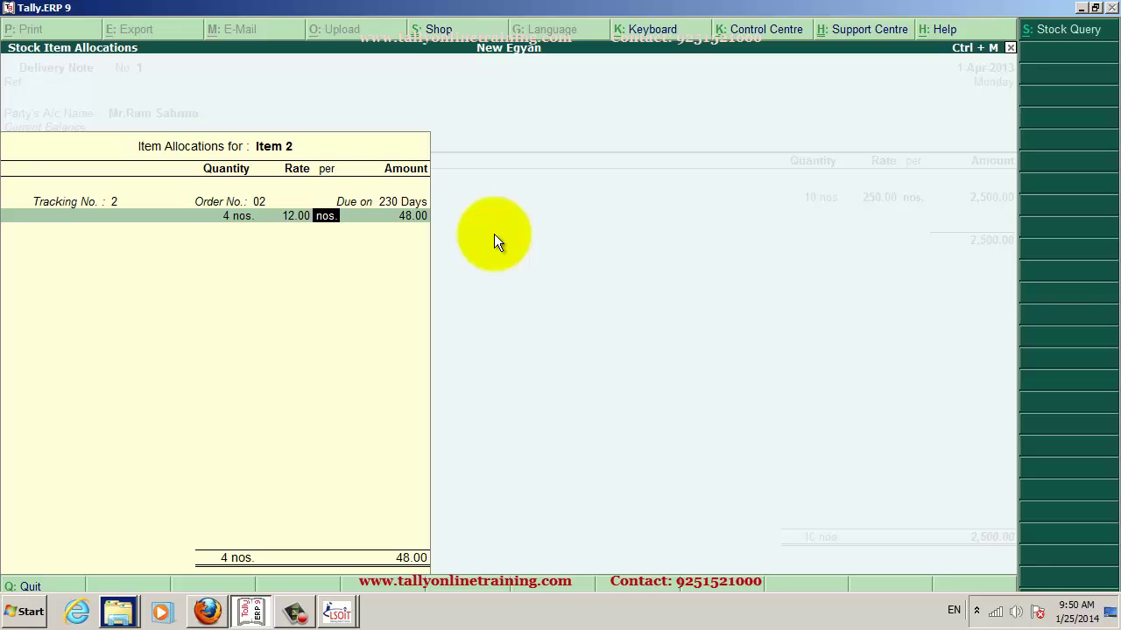
{"action": "key", "text": "BackSpace"}
{"action": "type", "text": "120"}
{"action": "key", "text": "Return"}
{"action": "key", "text": "Return"}
{"action": "key", "text": "Return"}
{"action": "key", "text": "Return"}
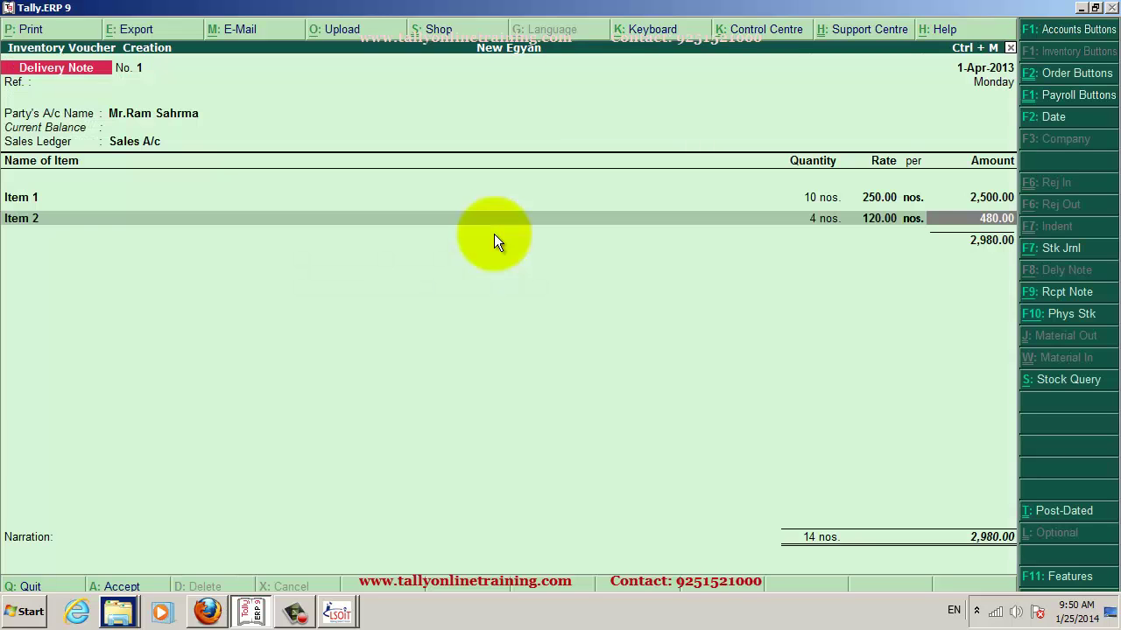
End the item list, leave the narration blank and accept the delivery note
{"action": "key", "text": "Return"}
{"action": "key", "text": "Return"}
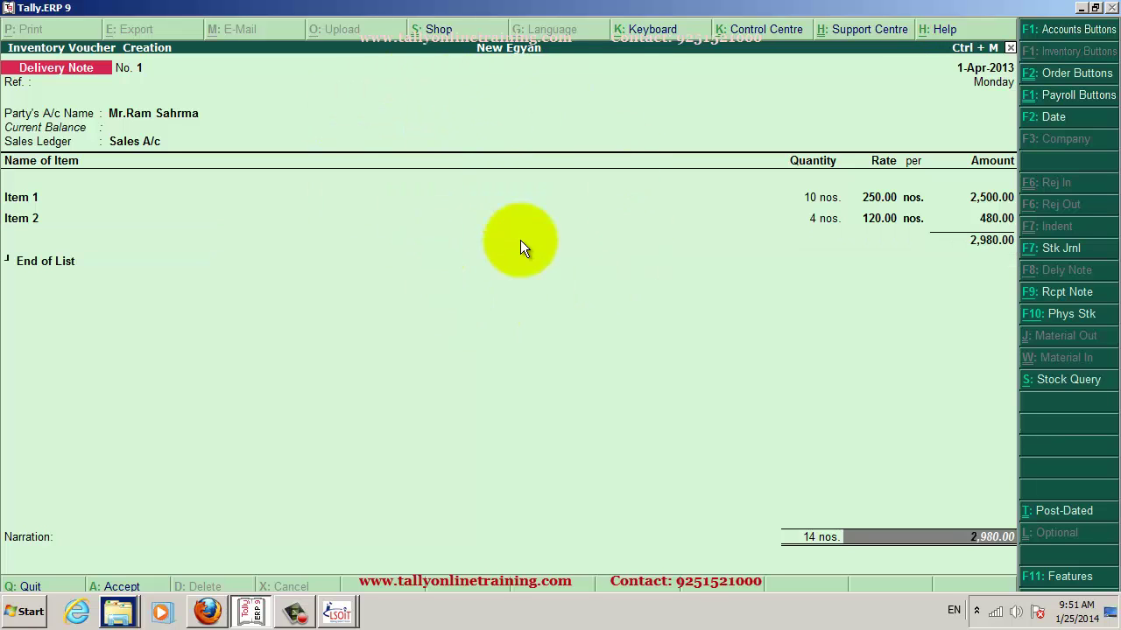
{"action": "key", "text": "Return"}
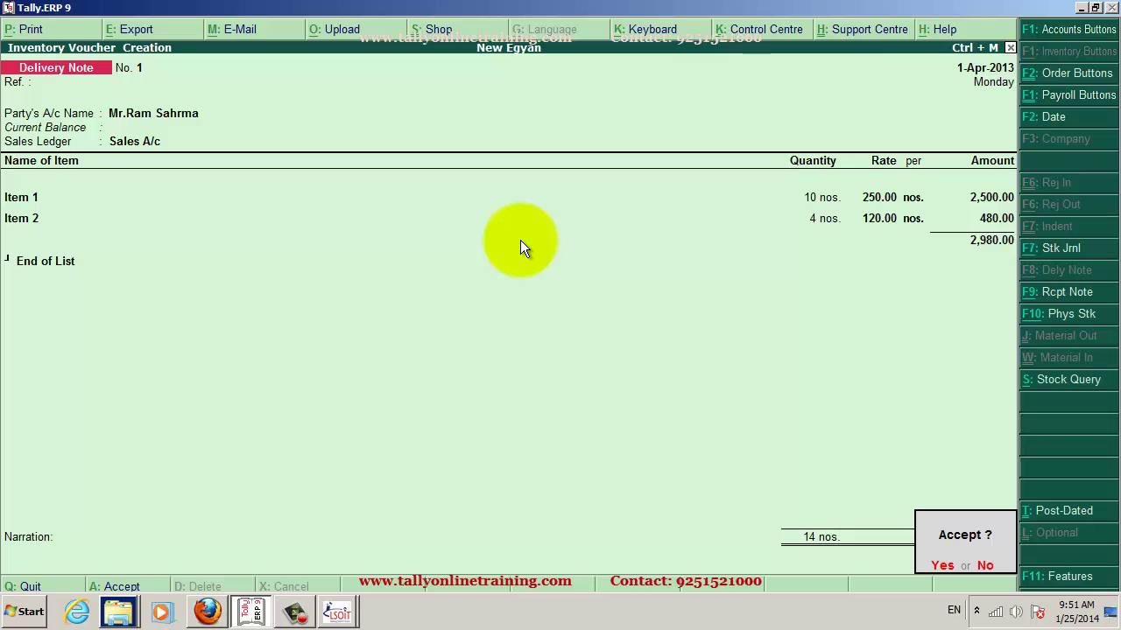
{"action": "key", "text": "y"}
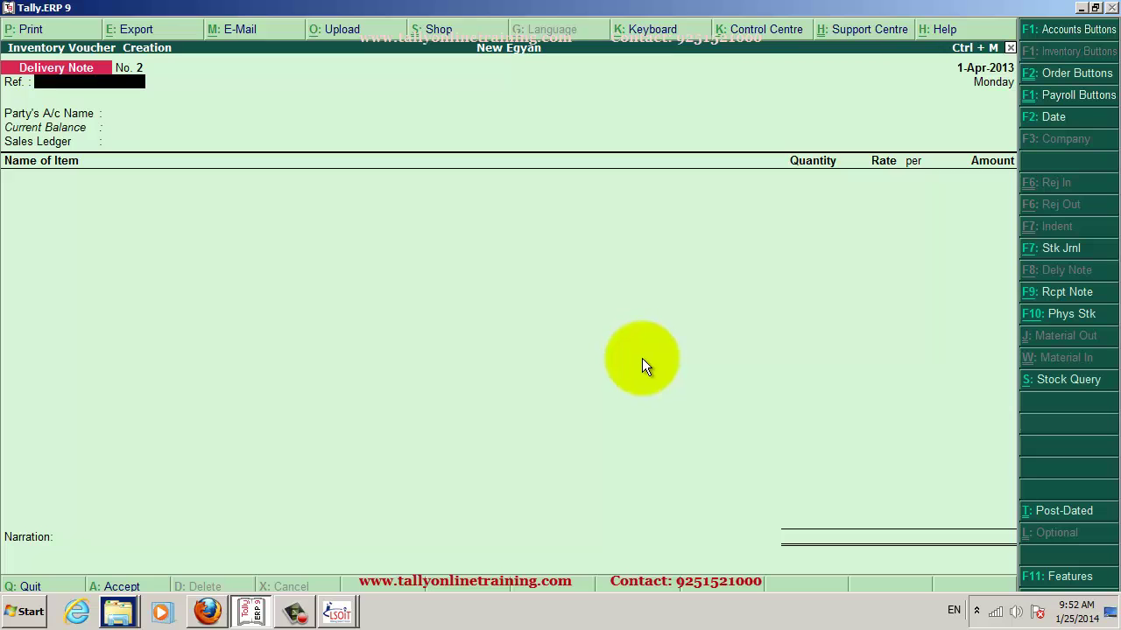
Quit the new blank delivery note and open the company's Inventory Features
{"action": "key", "text": "Escape"}
{"action": "key", "text": "y"}
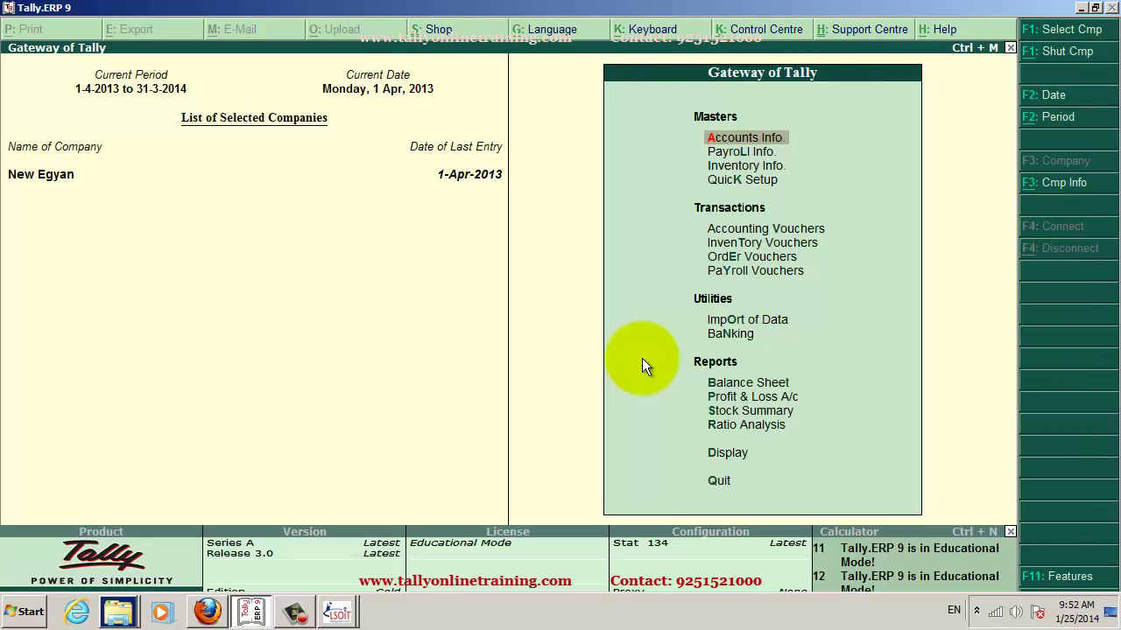
{"action": "key", "text": "Down"}
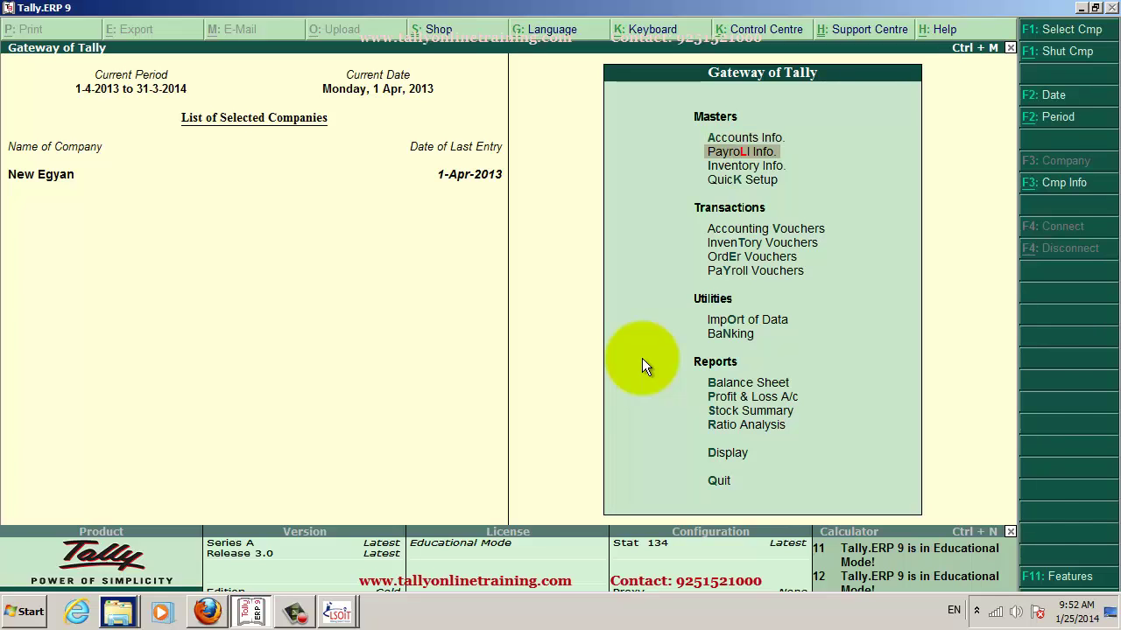
{"action": "key", "text": "F11"}
{"action": "key", "text": "Down"}
{"action": "key", "text": "Return"}
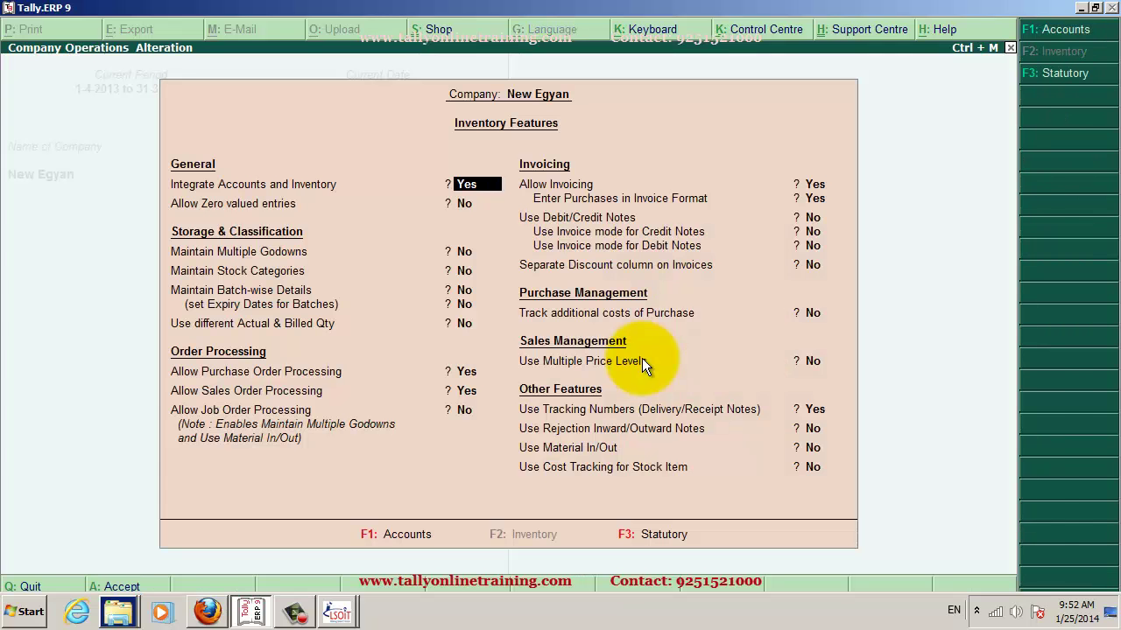
Set Use Rejection Inward/Outward Notes to Yes and accept the inventory features
{"action": "key", "text": "Return"}
{"action": "key", "text": "Return"}
{"action": "key", "text": "Return"}
{"action": "key", "text": "Return"}
{"action": "key", "text": "Return"}
{"action": "key", "text": "Return"}
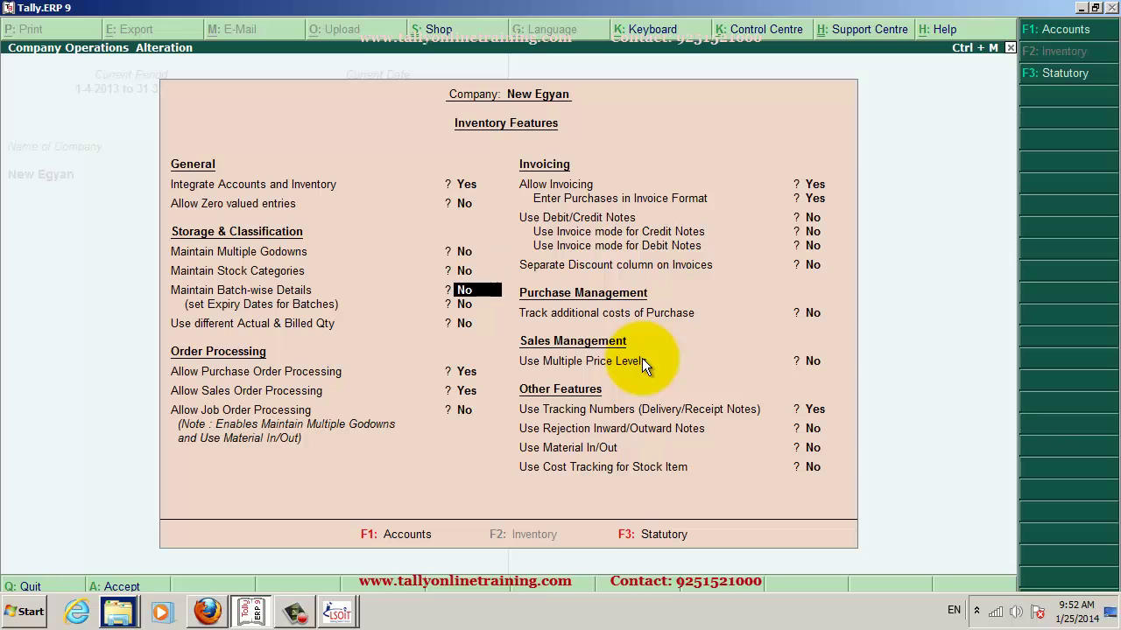
{"action": "key", "text": "Return"}
{"action": "key", "text": "Return"}
{"action": "key", "text": "Return"}
{"action": "key", "text": "Return"}
{"action": "key", "text": "Return"}
{"action": "key", "text": "Return"}
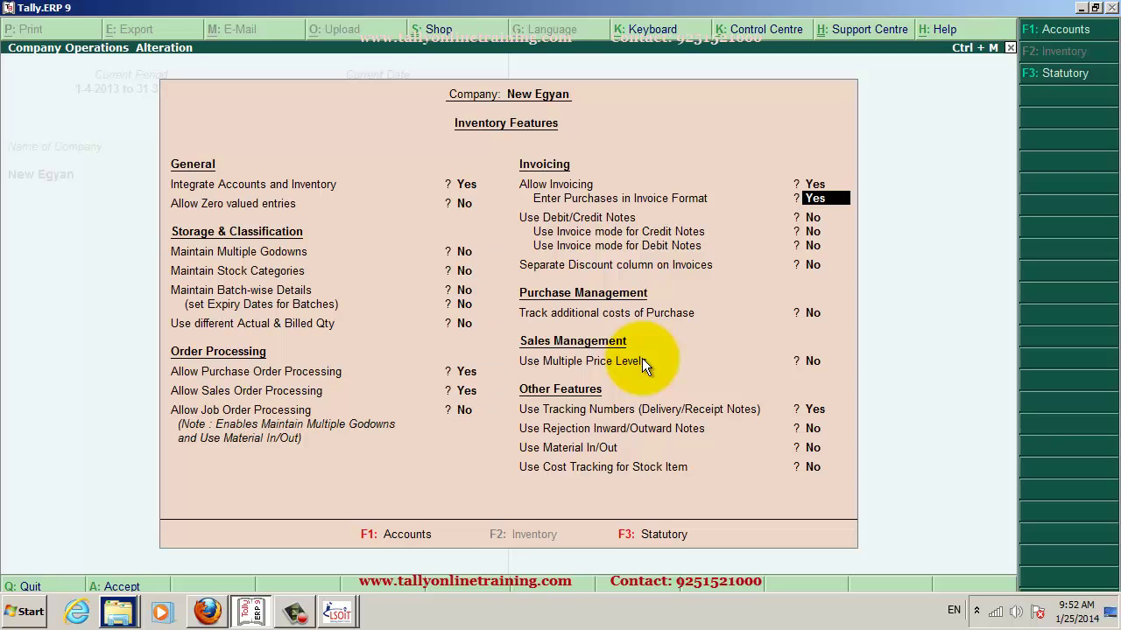
{"action": "key", "text": "Return"}
{"action": "key", "text": "Return"}
{"action": "key", "text": "Return"}
{"action": "key", "text": "Return"}
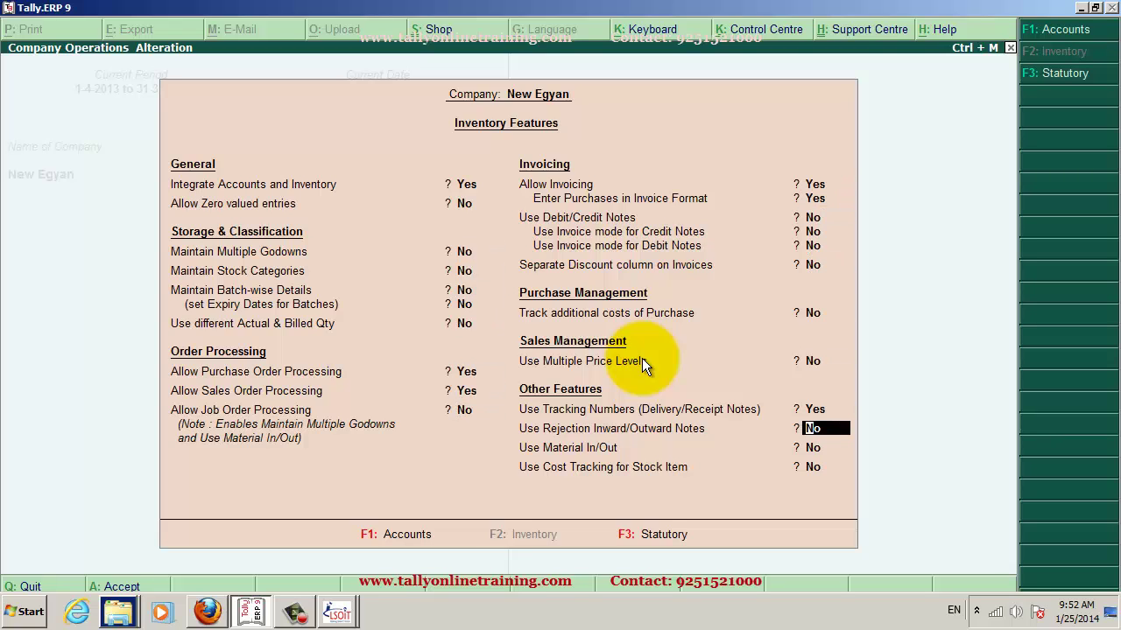
{"action": "type", "text": "yes"}
{"action": "key", "text": "Return"}
{"action": "key", "text": "Return"}
{"action": "key", "text": "Return"}
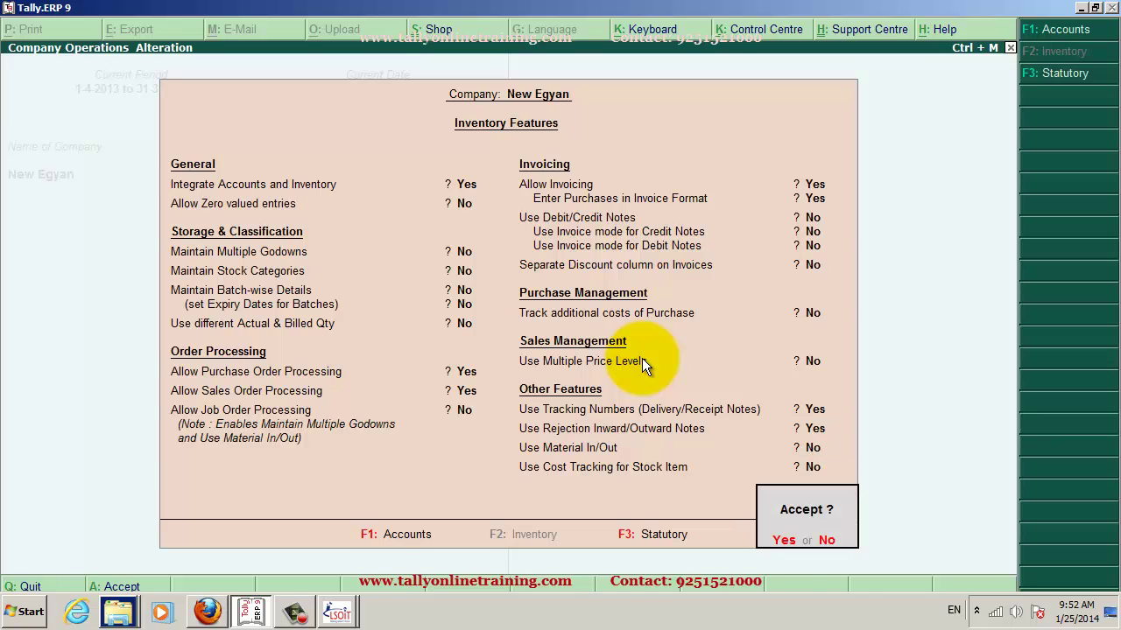
{"action": "key", "text": "Return"}
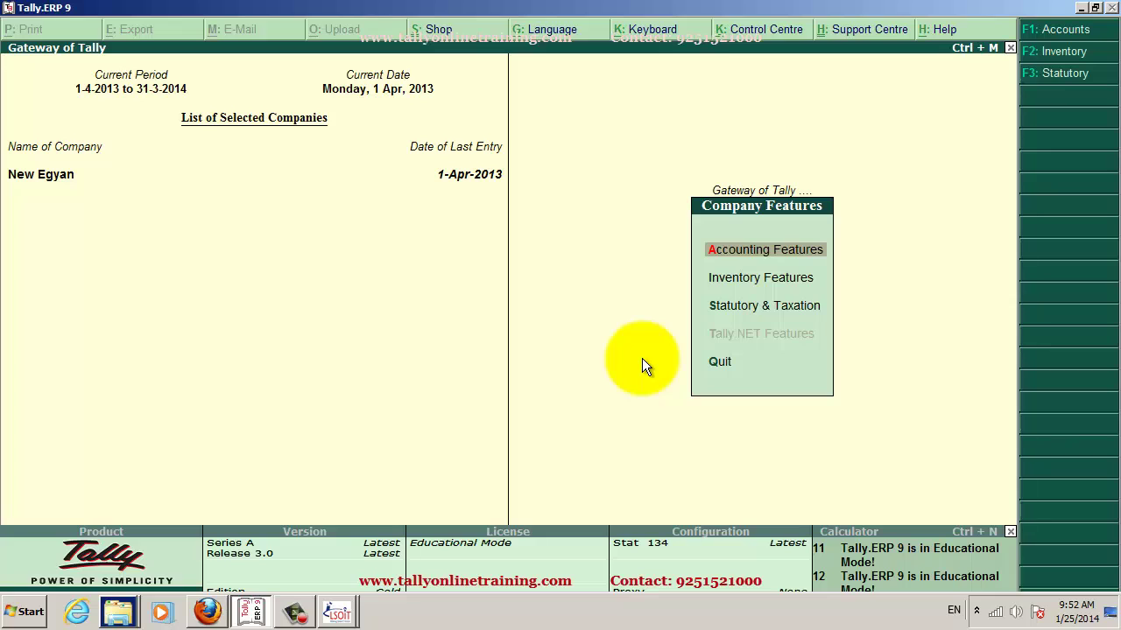
Leave the company features and open inventory voucher entry
{"action": "key", "text": "Escape"}
{"action": "key", "text": "Down"}
{"action": "key", "text": "Down"}
{"action": "key", "text": "Down"}
{"action": "key", "text": "Down"}
{"action": "key", "text": "Down"}
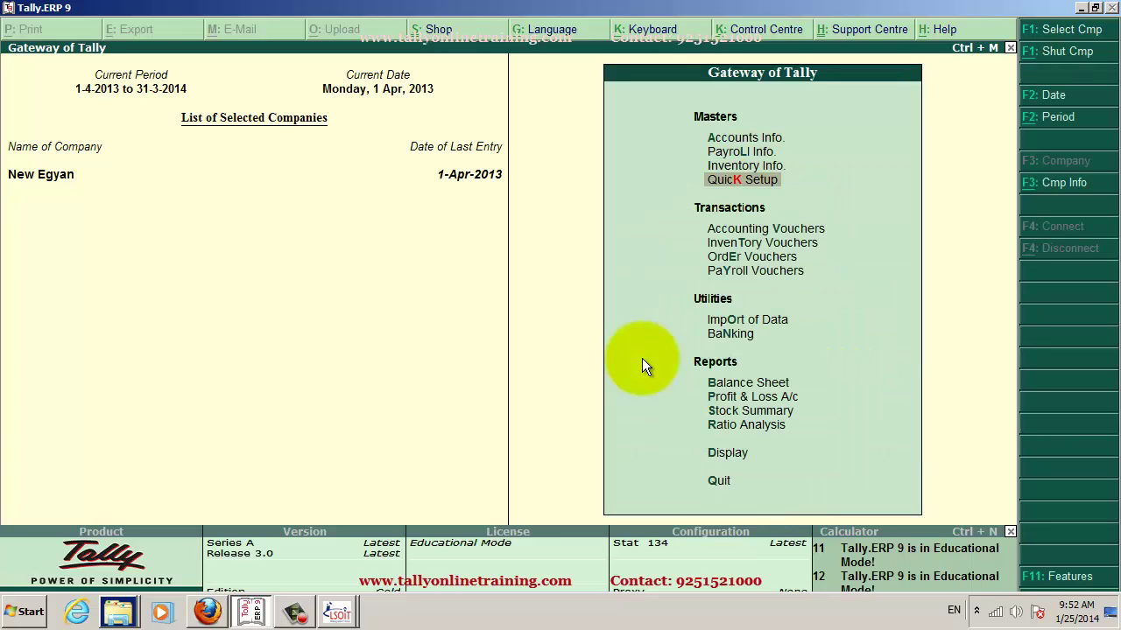
{"action": "key", "text": "Return"}
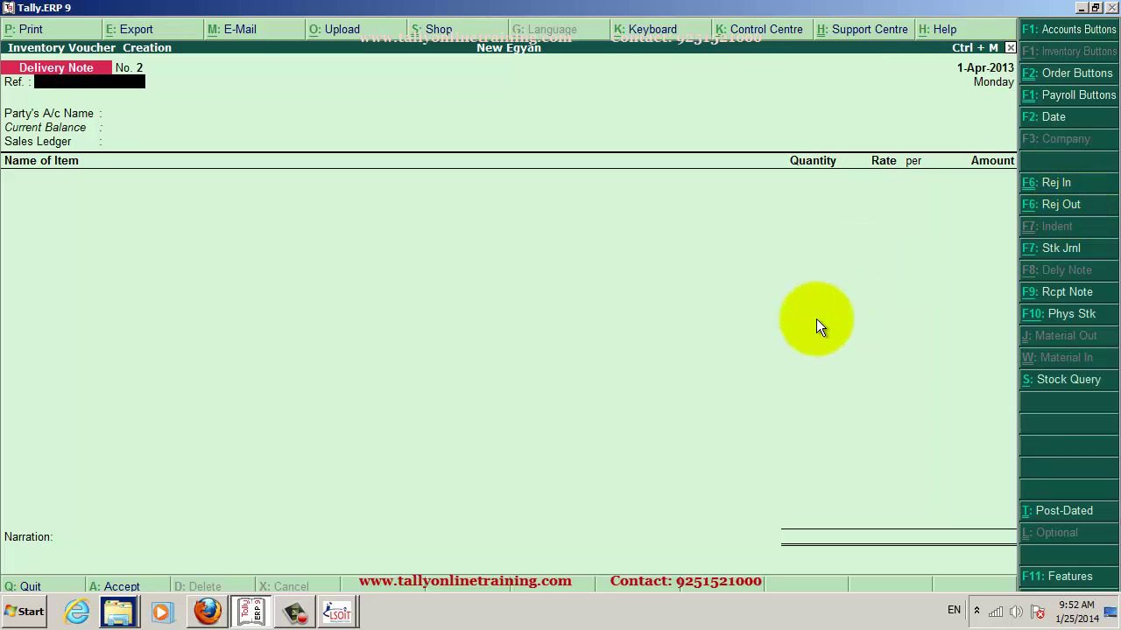
Switch to a Rejections In voucher and choose the delivery note customer's ledger account
{"action": "left_click", "coordinate": [1059, 181]}
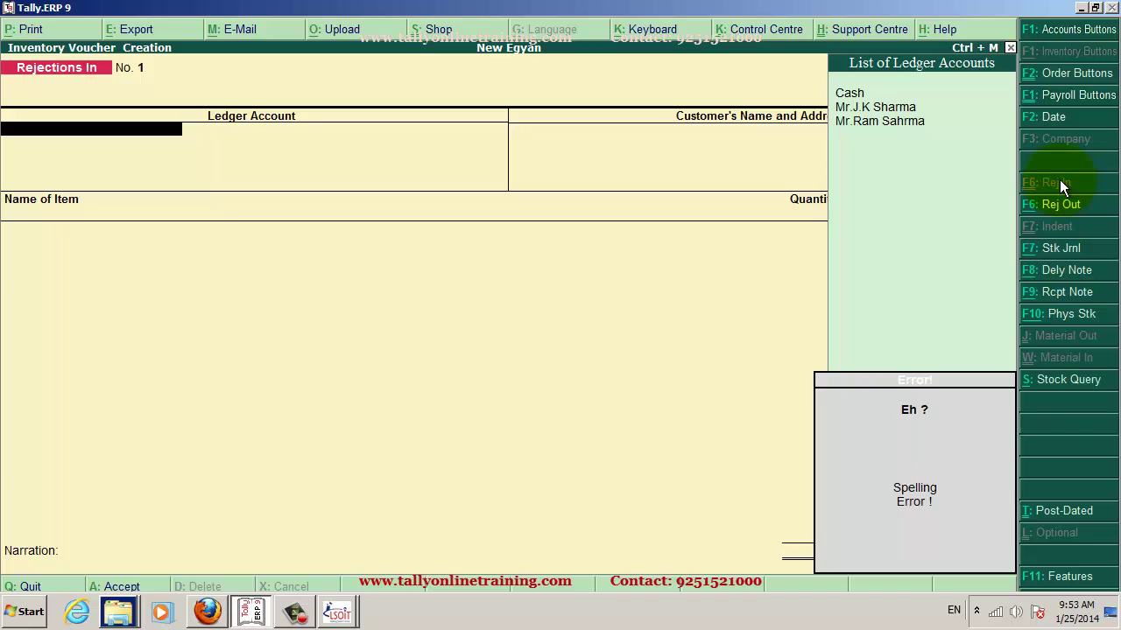
{"action": "key", "text": "Down"}
{"action": "key", "text": "Down"}
{"action": "key", "text": "Return"}
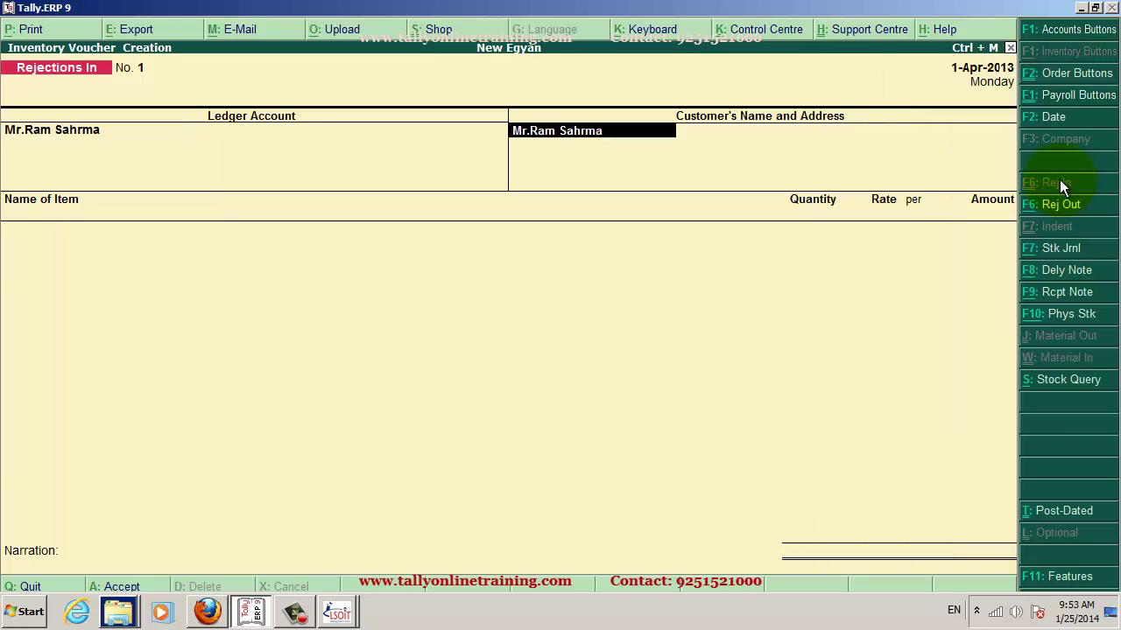
Keep the customer's name with a blank address in the Rejections In voucher and choose Item 1 as the rejected item
{"action": "key", "text": "Return"}
{"action": "key", "text": "Return"}
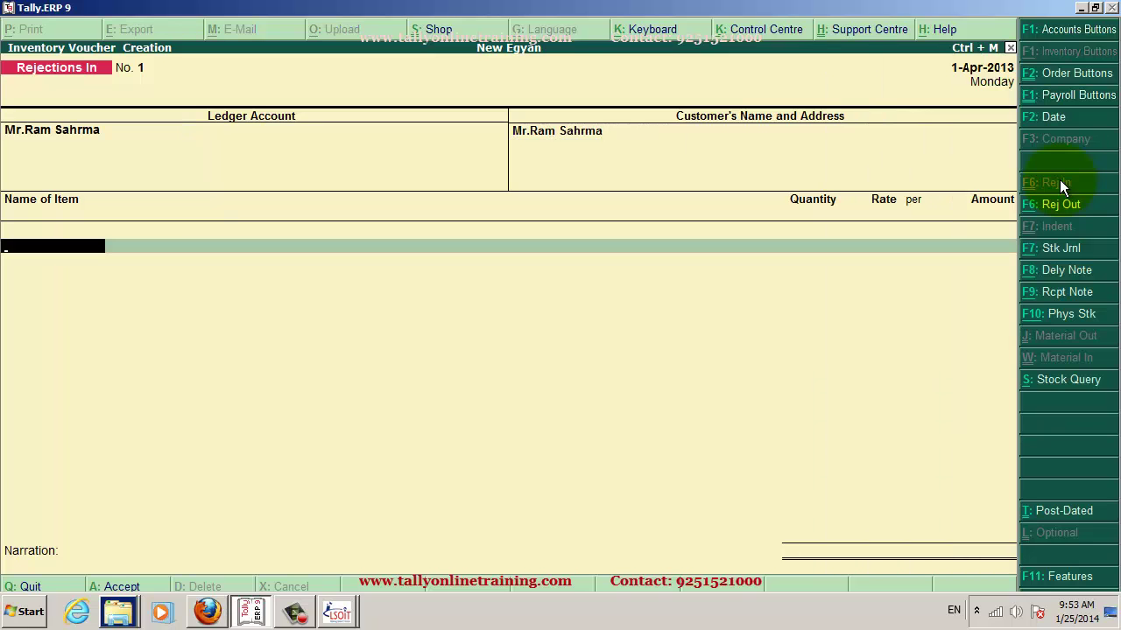
{"action": "key", "text": "BackSpace"}
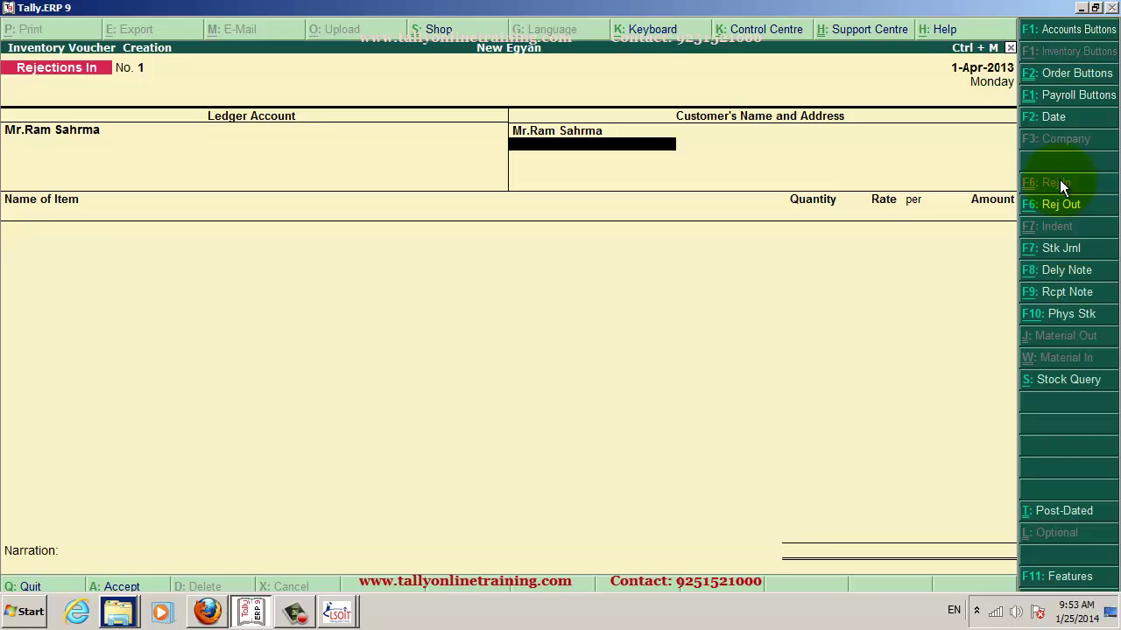
{"action": "type", "text": "O"}
{"action": "key", "text": "BackSpace"}
{"action": "key", "text": "Return"}
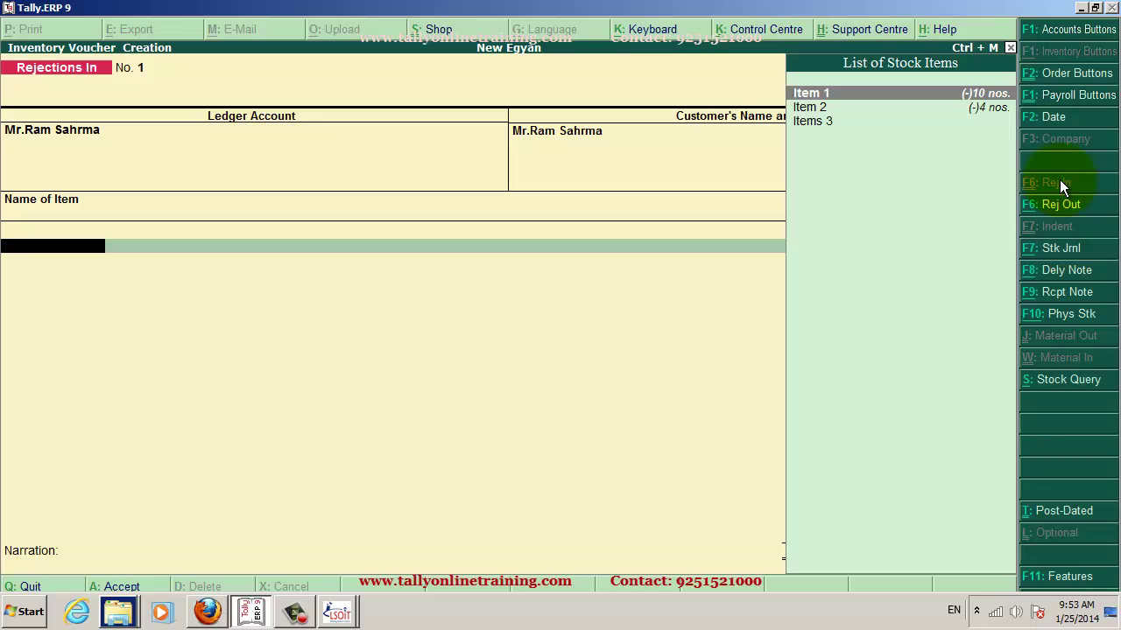
{"action": "key", "text": "Return"}
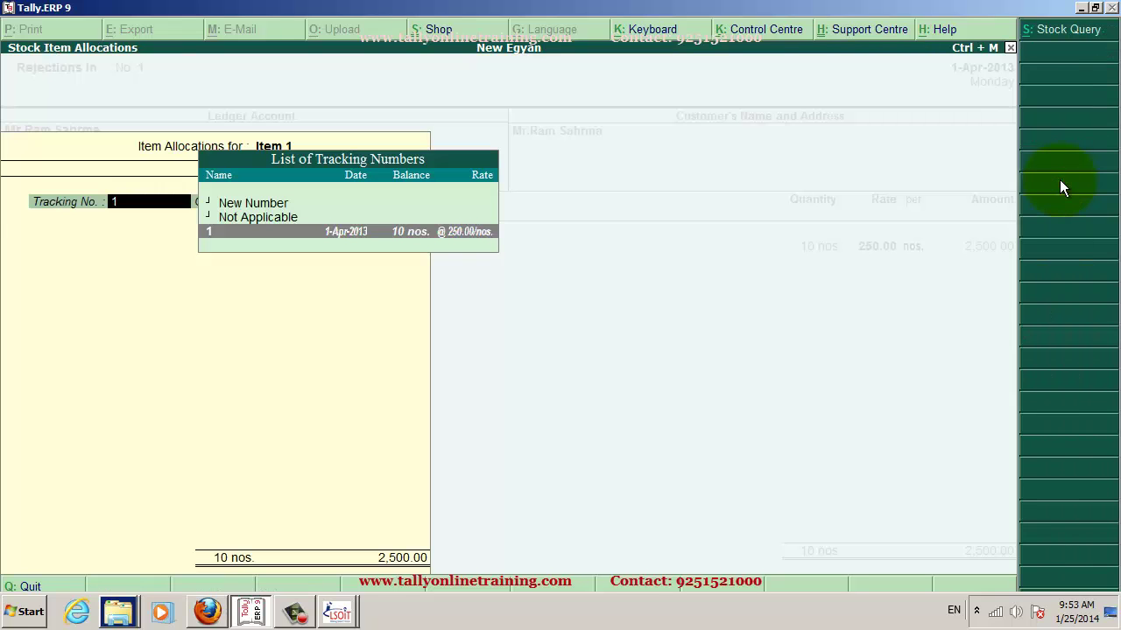
Allocate 5 nos. of Item 1 at 250.00 to tracking number 1 and end the allocation
{"action": "key", "text": "Return"}
{"action": "type", "text": "5"}
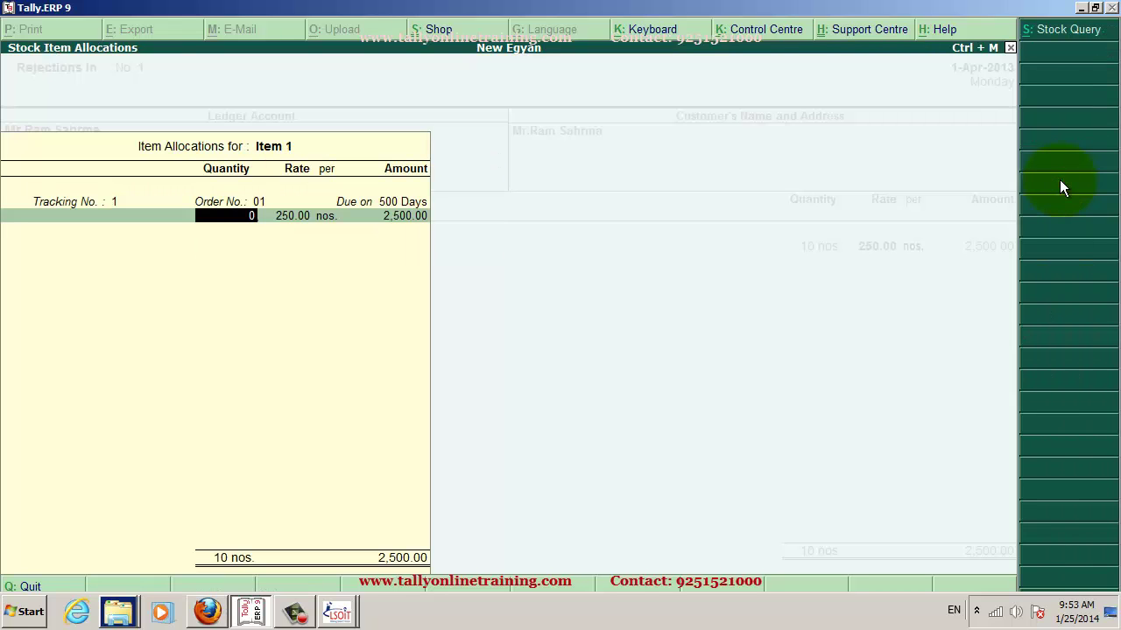
{"action": "key", "text": "Return"}
{"action": "key", "text": "Return"}
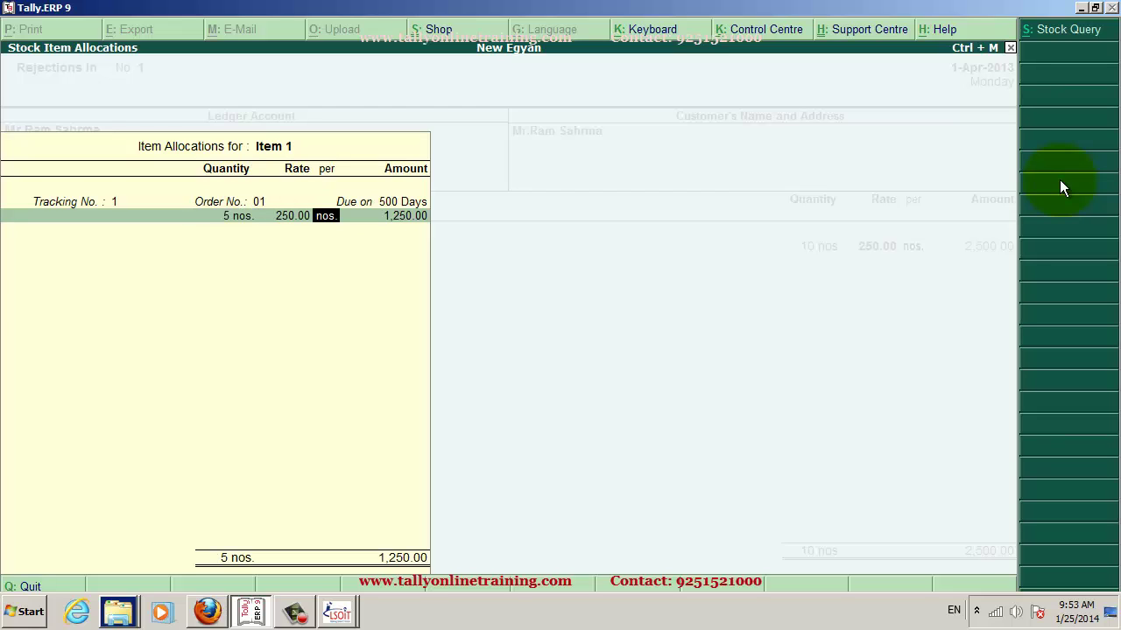
{"action": "key", "text": "Return"}
{"action": "key", "text": "Return"}
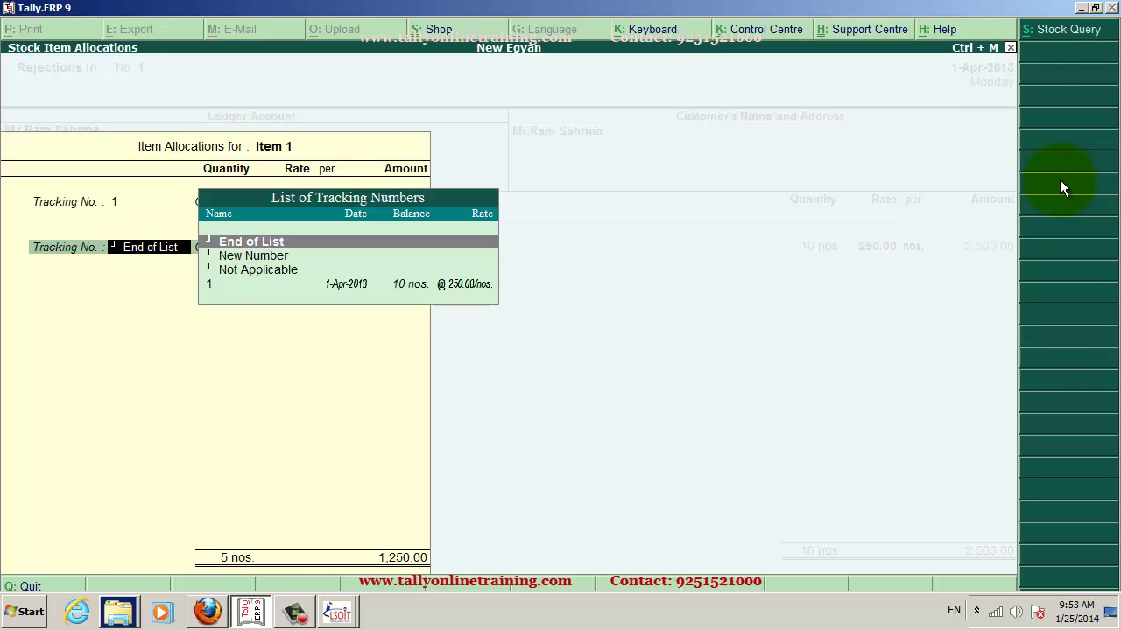
{"action": "key", "text": "Return"}
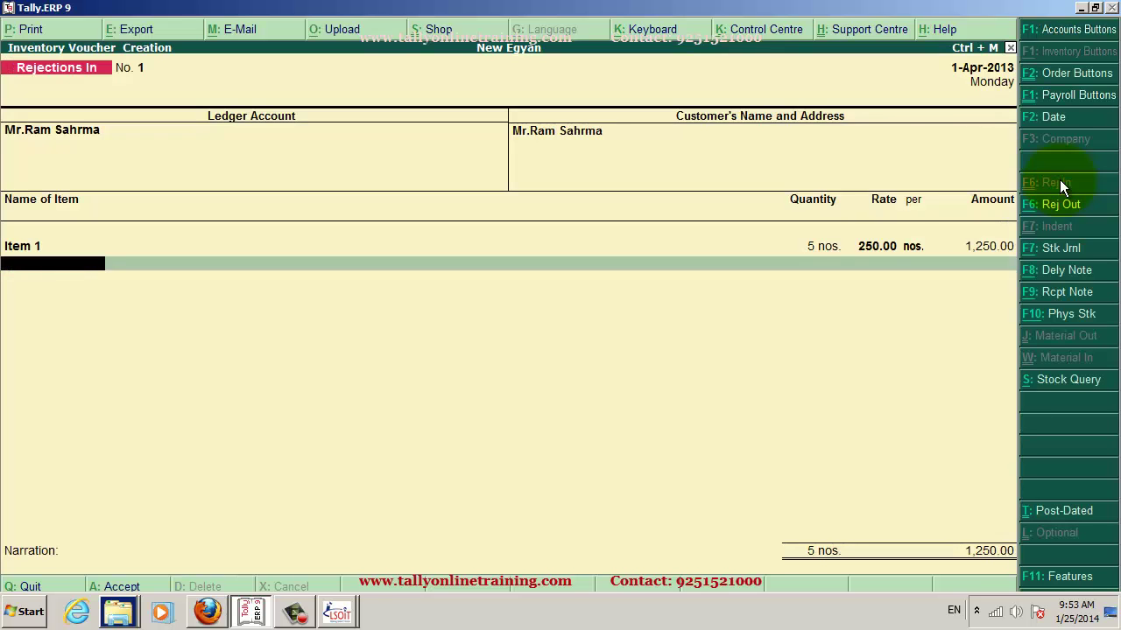
End the item list and accept the Rejections In voucher with an empty narration
{"action": "key", "text": "Return"}
{"action": "key", "text": "Return"}
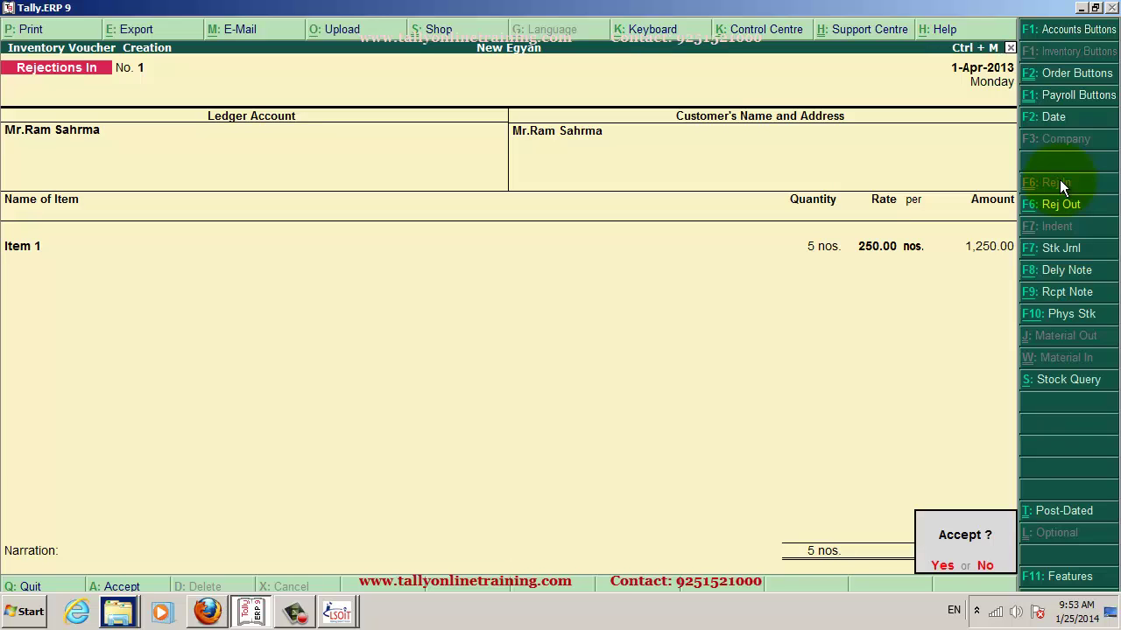
{"action": "key", "text": "Return"}
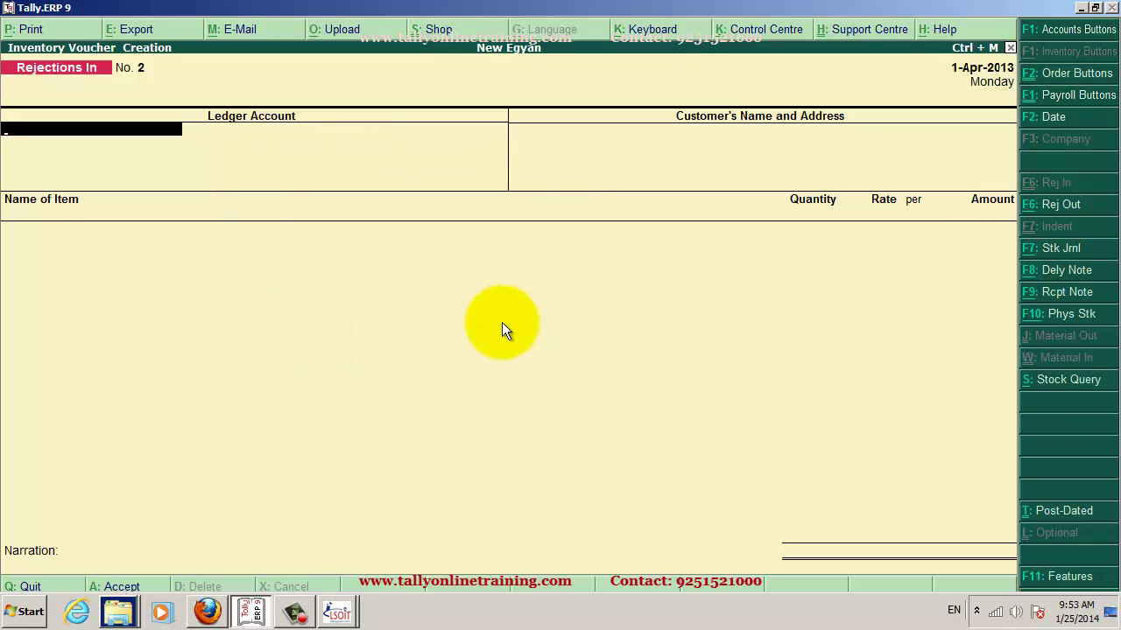
View the blank Rejections Out voucher and quit inventory voucher entry
{"action": "left_click", "coordinate": [1061, 210]}
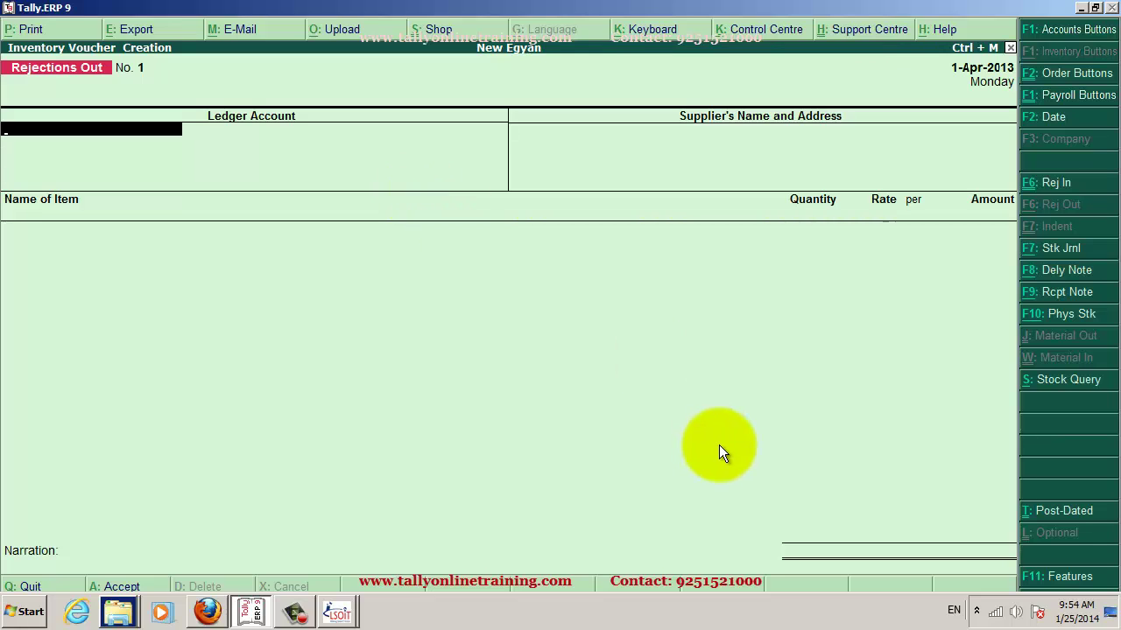
{"action": "key", "text": "Escape"}
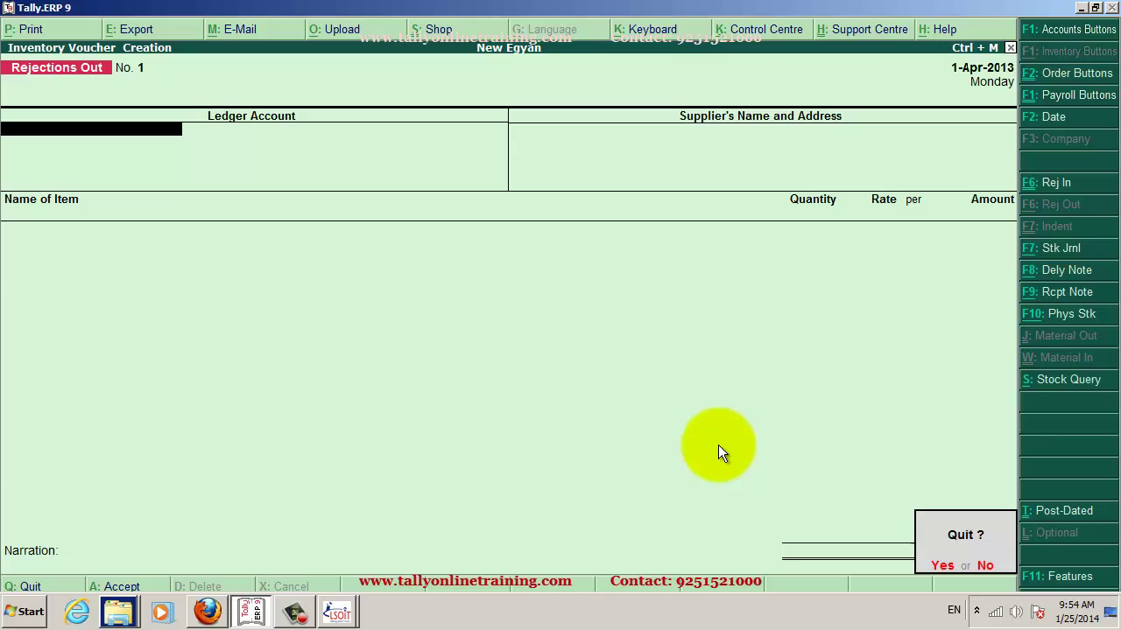
{"action": "key", "text": "Return"}
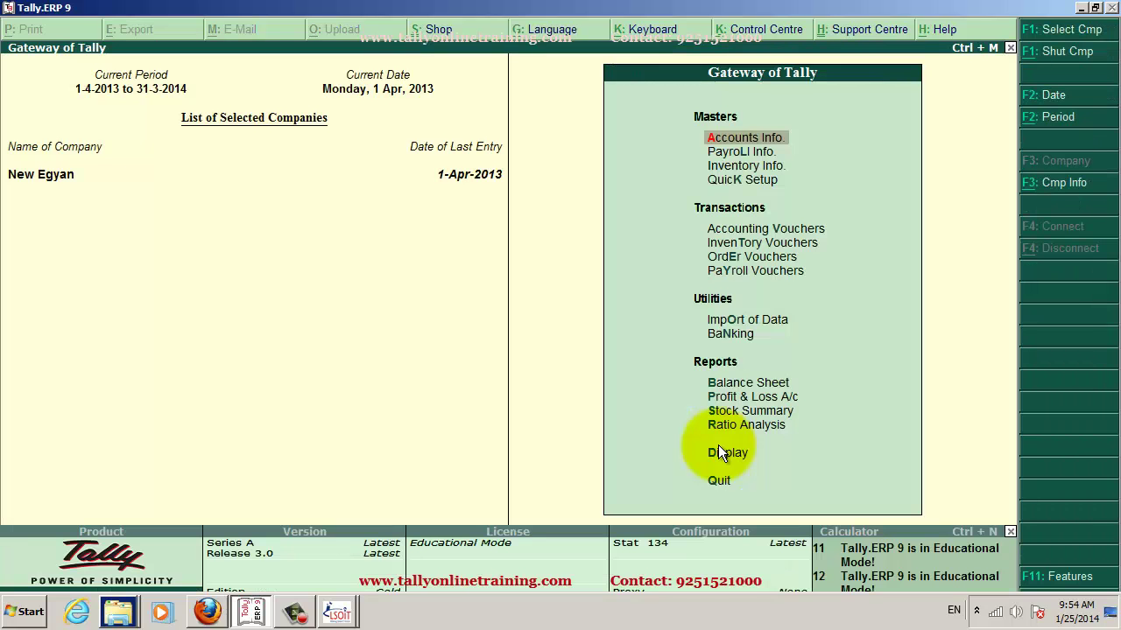
Open a Sales voucher in accounting voucher entry and choose the delivery note customer as the party account, leaving the reference blank
{"action": "key", "text": "Down"}
{"action": "key", "text": "Down"}
{"action": "key", "text": "Down"}
{"action": "key", "text": "Down"}
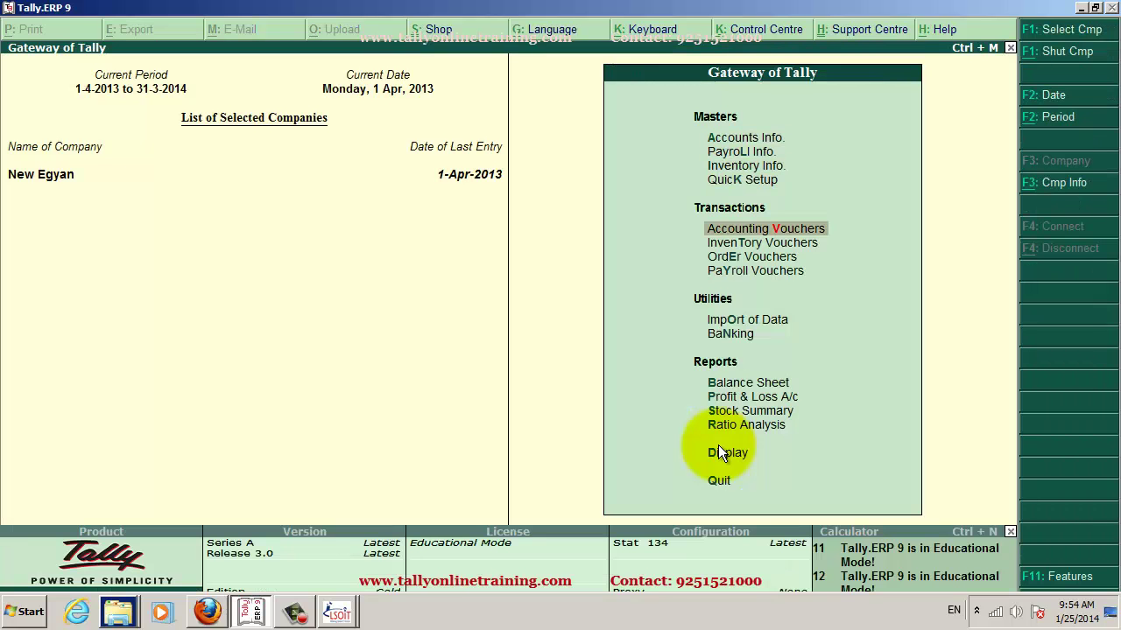
{"action": "key", "text": "Return"}
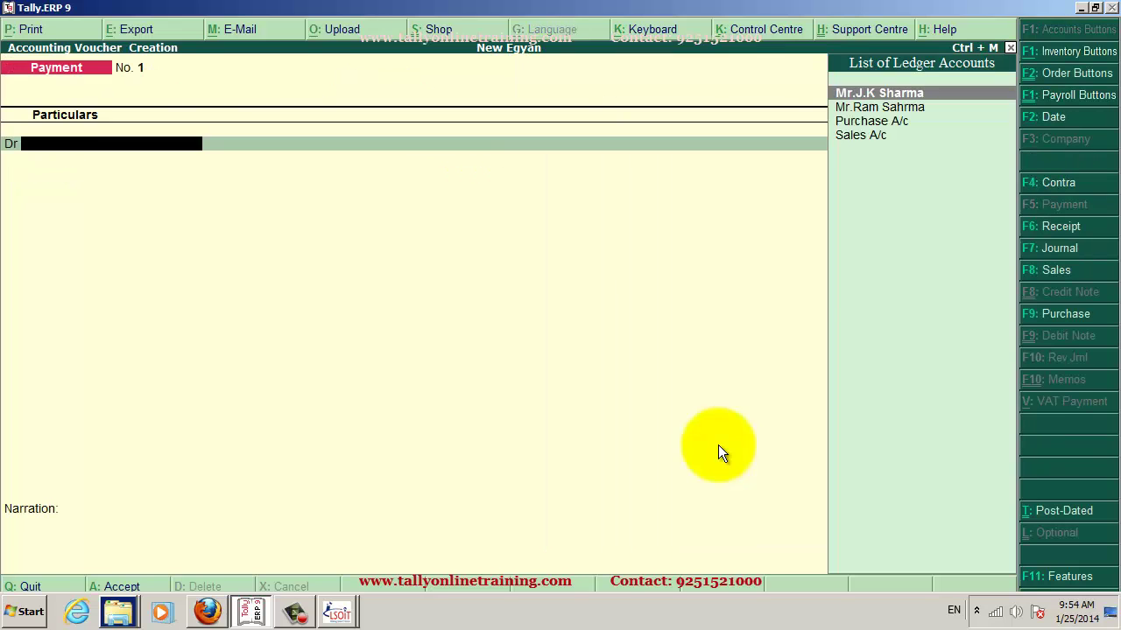
{"action": "left_click", "coordinate": [1052, 274]}
{"action": "key", "text": "Return"}
{"action": "key", "text": "Down"}
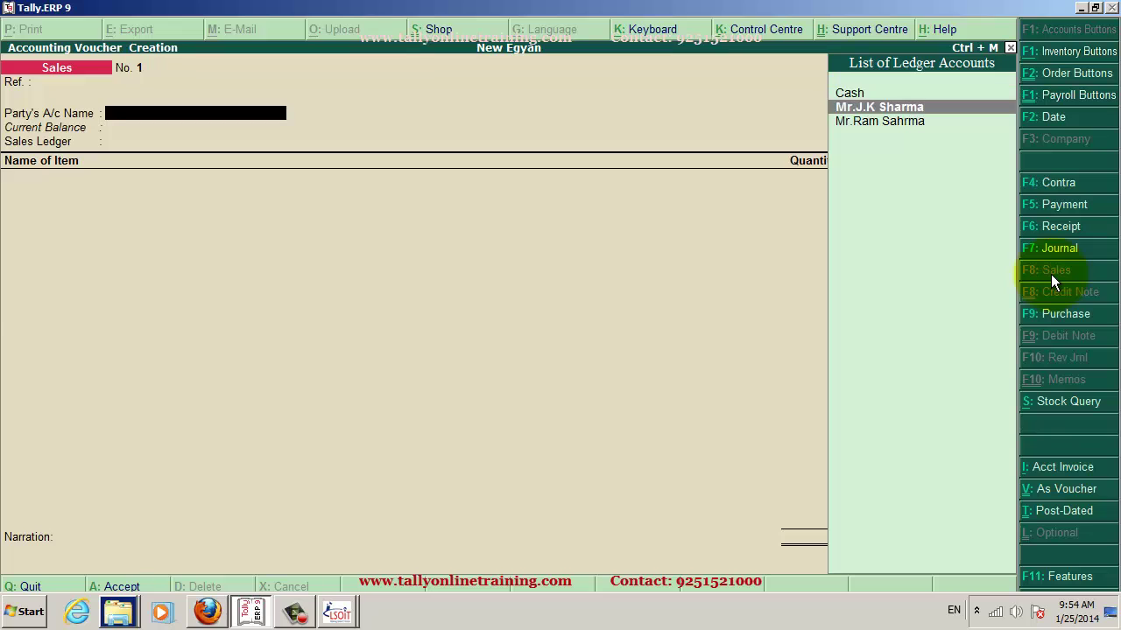
{"action": "key", "text": "Down"}
{"action": "key", "text": "Return"}
Link delivery note 1 to the sales voucher and accept the remaining despatch, order and buyer details as filled
{"action": "key", "text": "Down"}
{"action": "key", "text": "Down"}
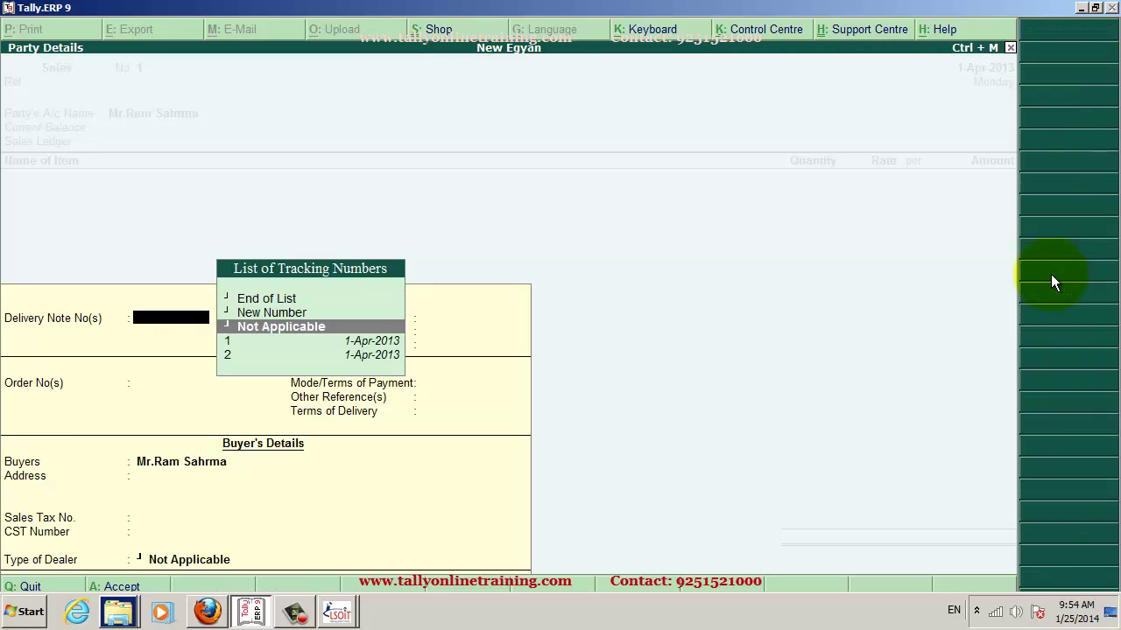
{"action": "key", "text": "Down"}
{"action": "key", "text": "Return"}
{"action": "key", "text": "Return"}
{"action": "key", "text": "Return"}
{"action": "key", "text": "Return"}
{"action": "key", "text": "Return"}
{"action": "key", "text": "Return"}
{"action": "key", "text": "Return"}
{"action": "key", "text": "Return"}
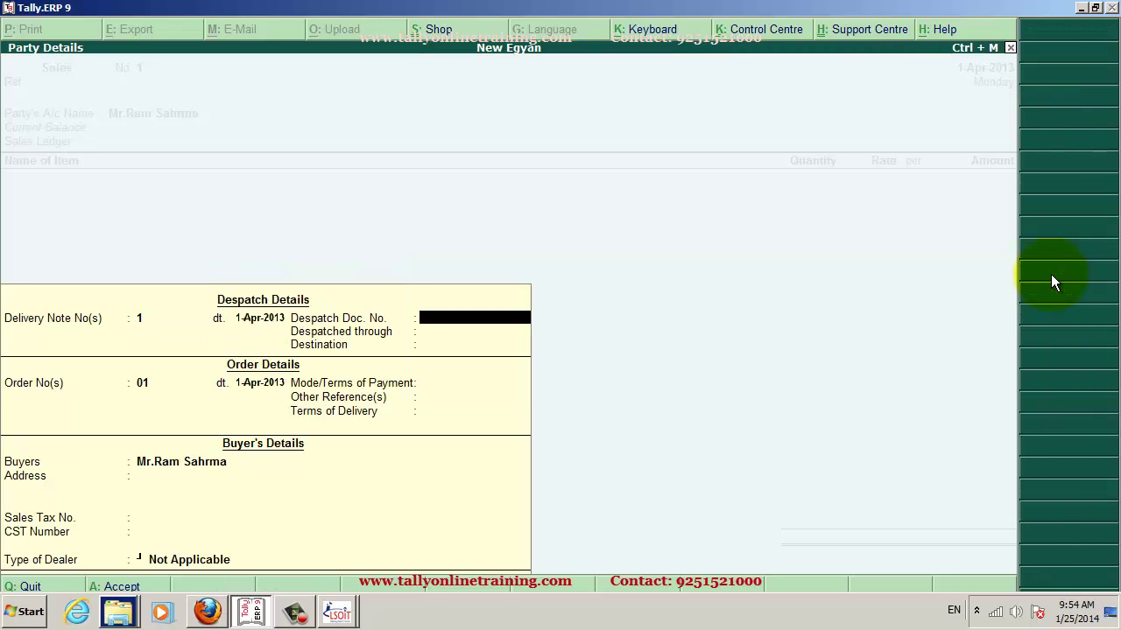
{"action": "key", "text": "Return"}
{"action": "key", "text": "Return"}
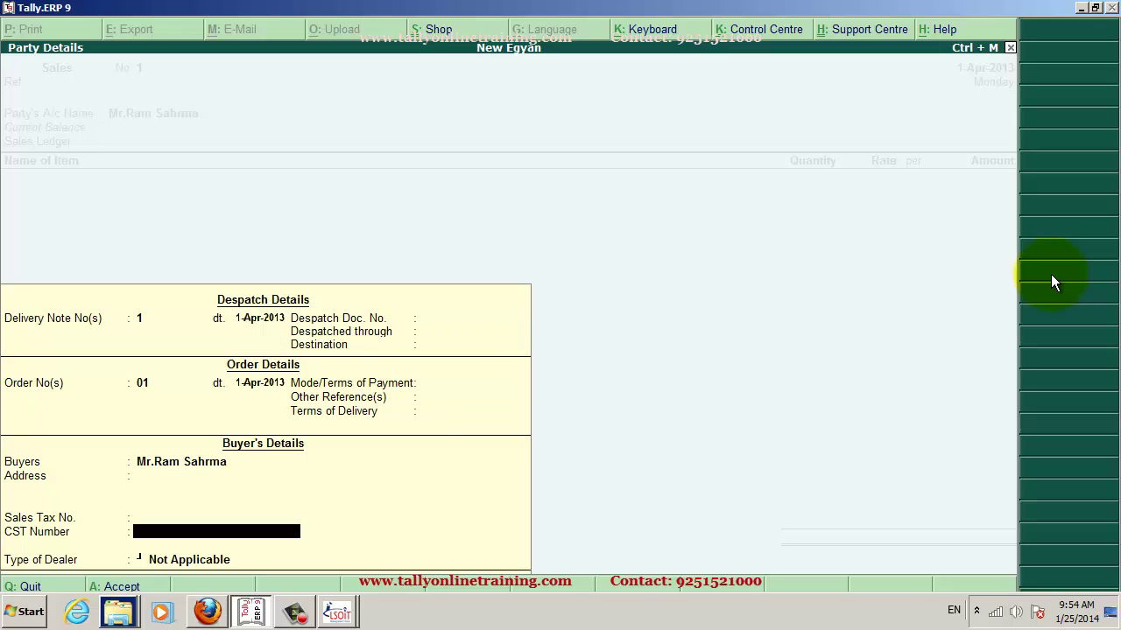
{"action": "key", "text": "Return"}
{"action": "key", "text": "Return"}
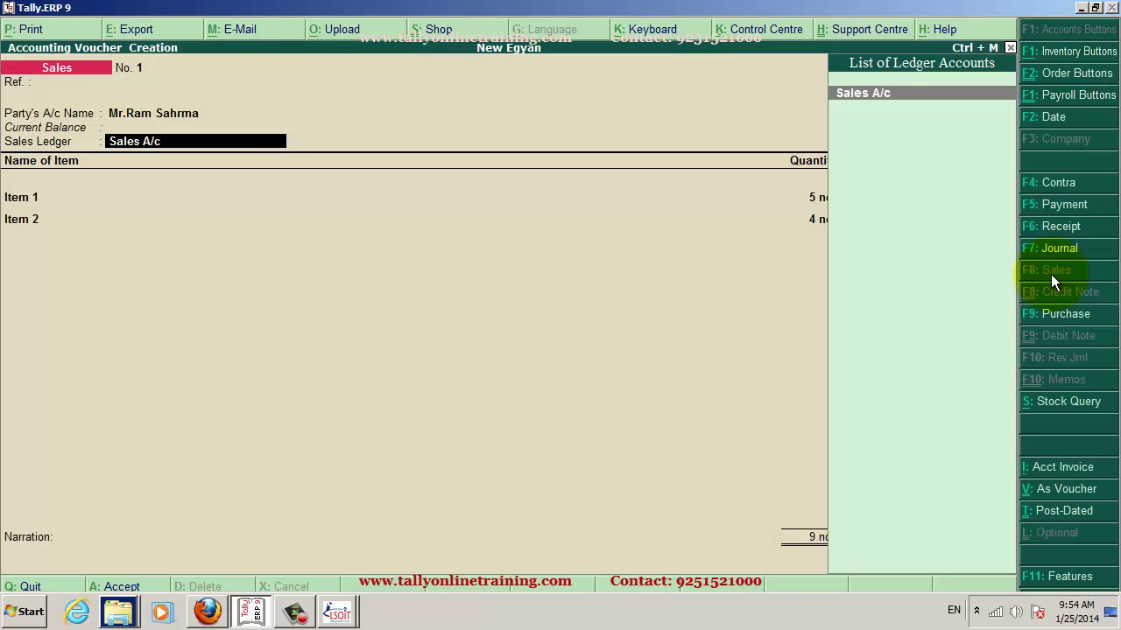
Use Sales A/c as the sales ledger and allocate 5 nos. of Item 1 at 250.00 to tracking number 1
{"action": "key", "text": "Return"}
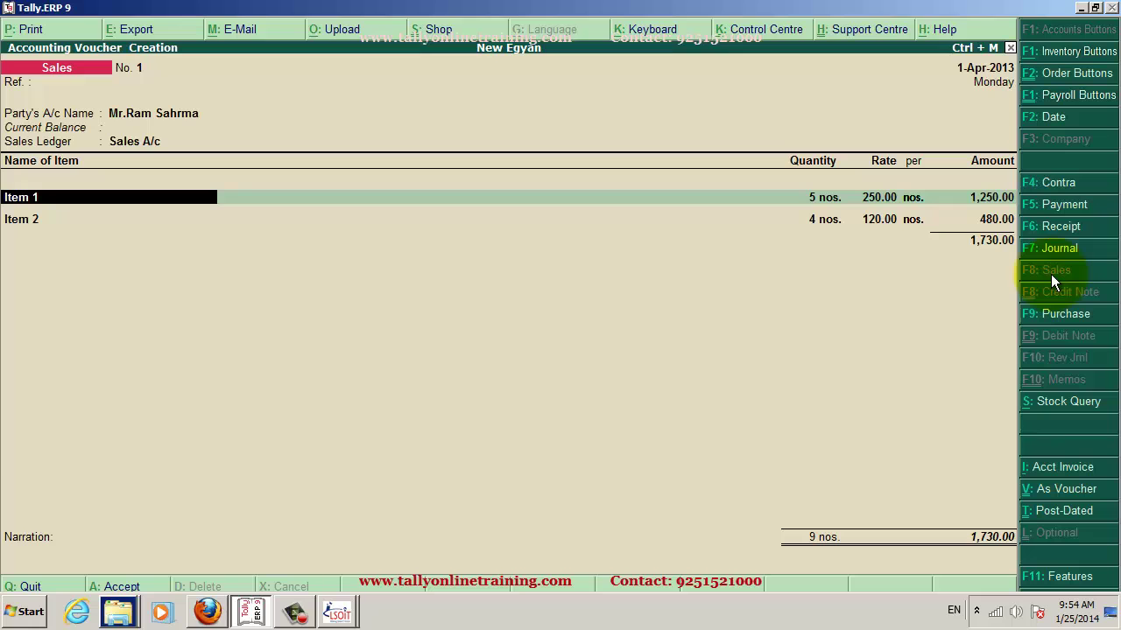
{"action": "key", "text": "Return"}
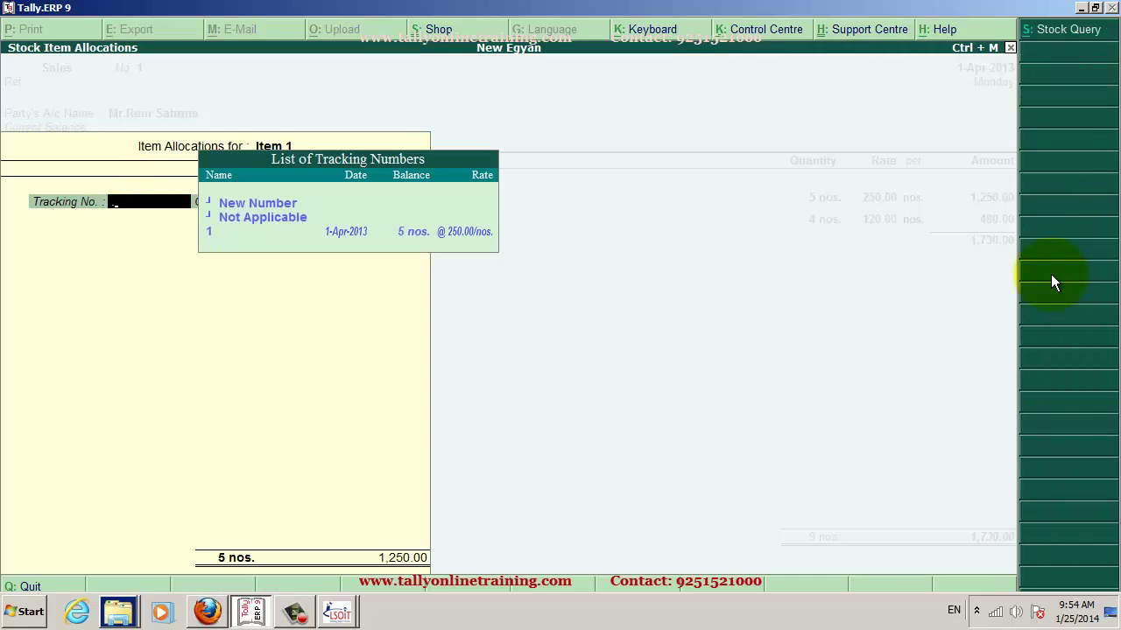
{"action": "key", "text": "Escape"}
{"action": "key", "text": "Return"}
{"action": "key", "text": "Return"}
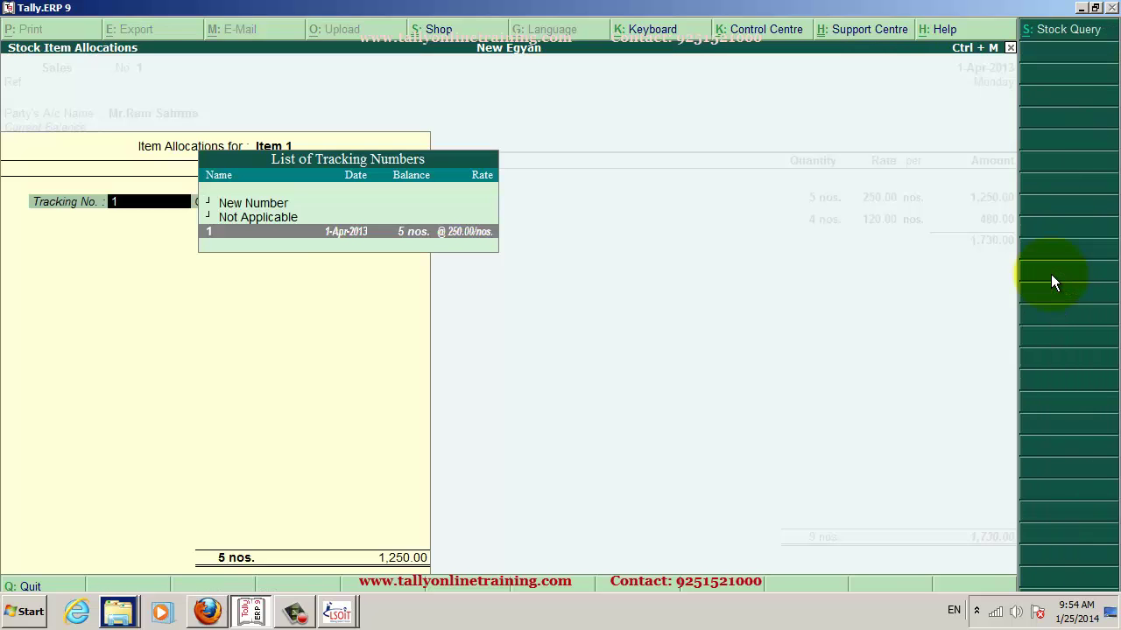
{"action": "key", "text": "Return"}
{"action": "key", "text": "Return"}
{"action": "key", "text": "Return"}
{"action": "key", "text": "Return"}
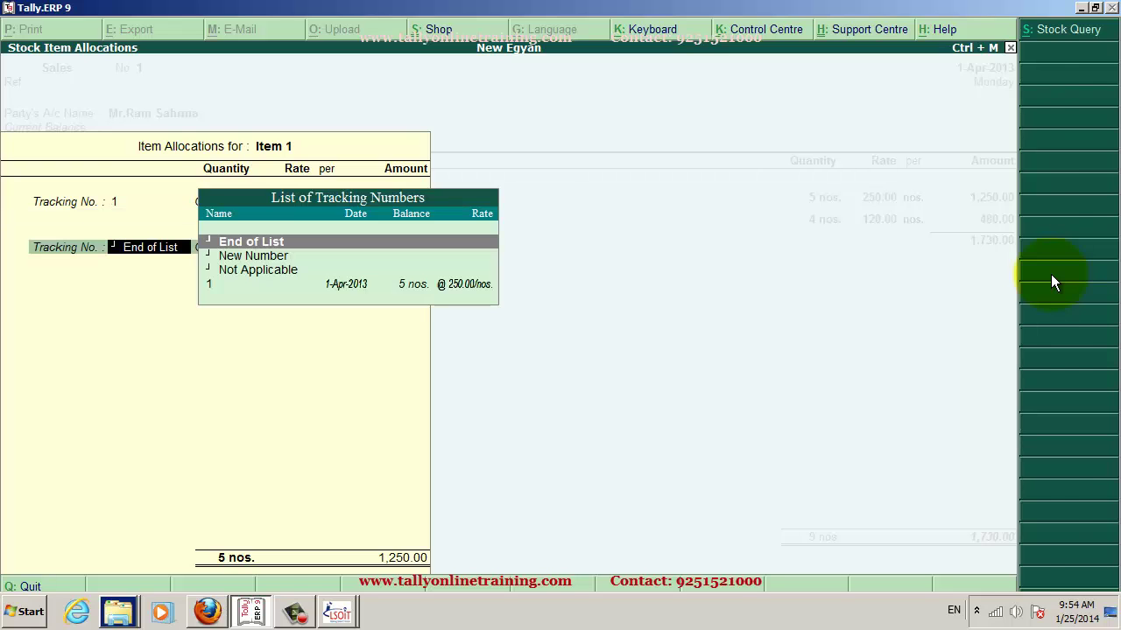
{"action": "key", "text": "Return"}
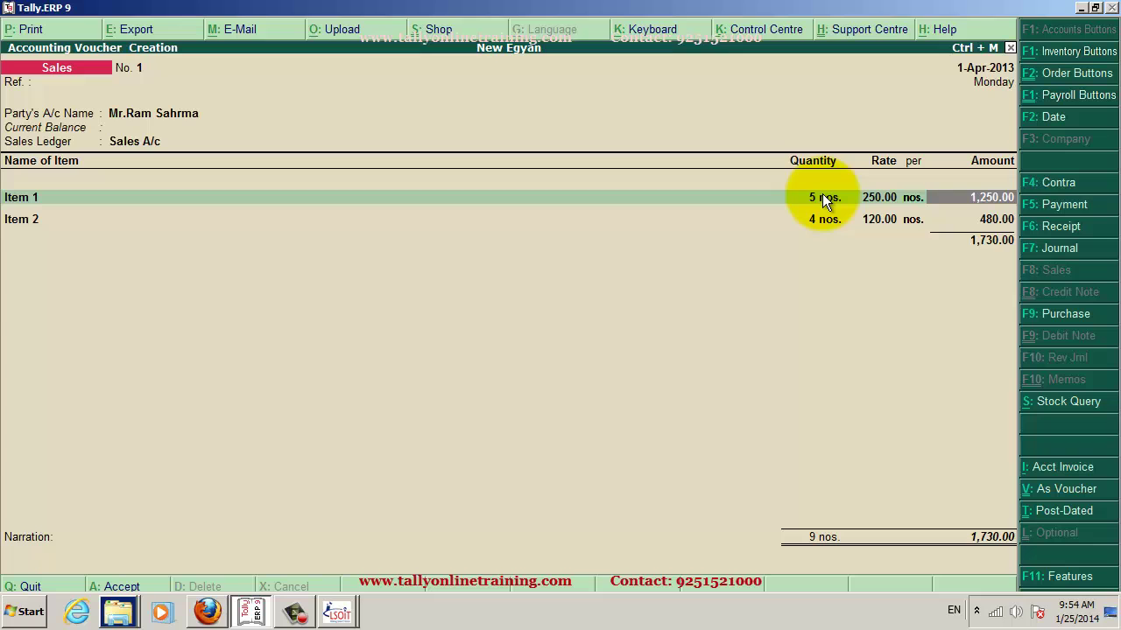
Accept Item 1's amount and allocate 4 nos. of Item 2 at 120.00 to tracking number 2
{"action": "key", "text": "Return"}
{"action": "key", "text": "Return"}
{"action": "key", "text": "Return"}
{"action": "key", "text": "Return"}
{"action": "key", "text": "Return"}
{"action": "key", "text": "Return"}
{"action": "key", "text": "Return"}
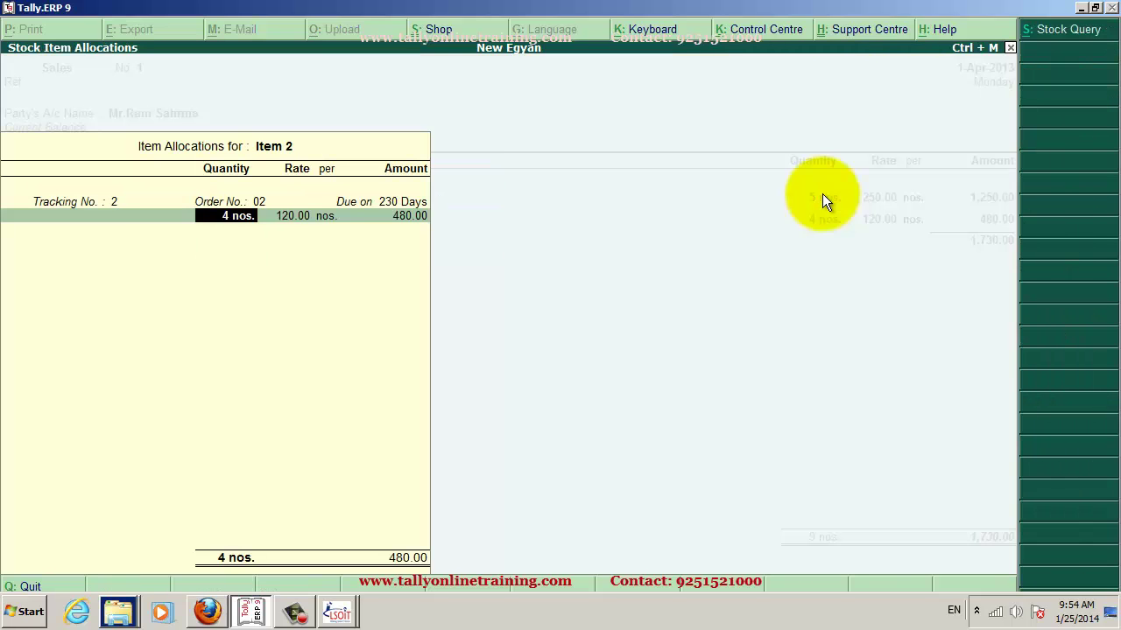
{"action": "key", "text": "Return"}
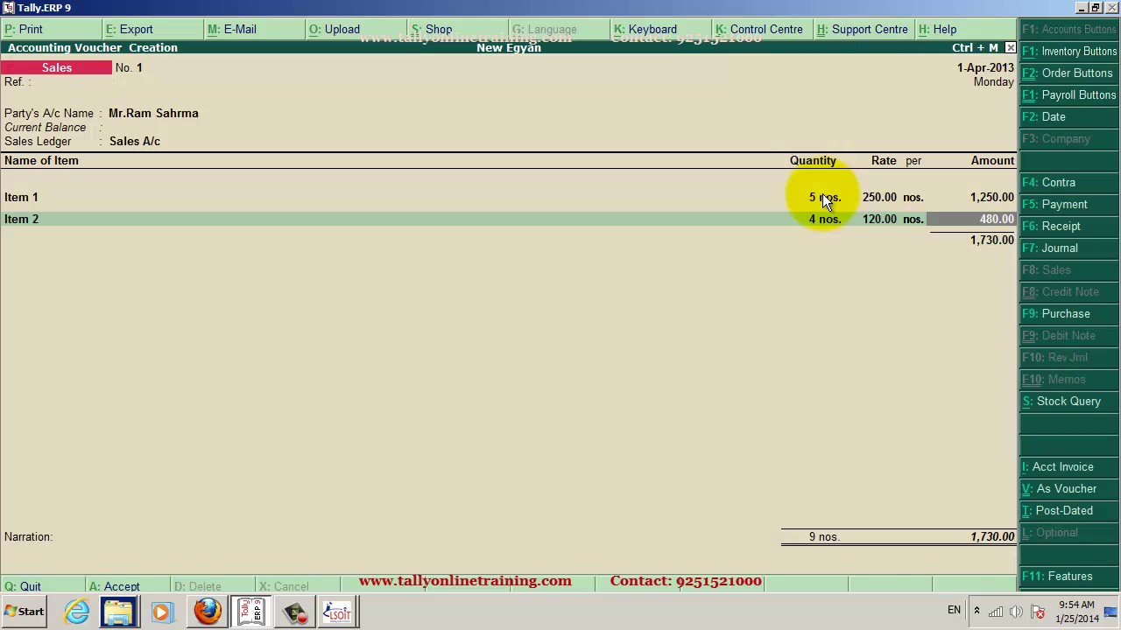
End the item list and save the sales voucher with an empty narration
{"action": "key", "text": "Return"}
{"action": "key", "text": "Return"}
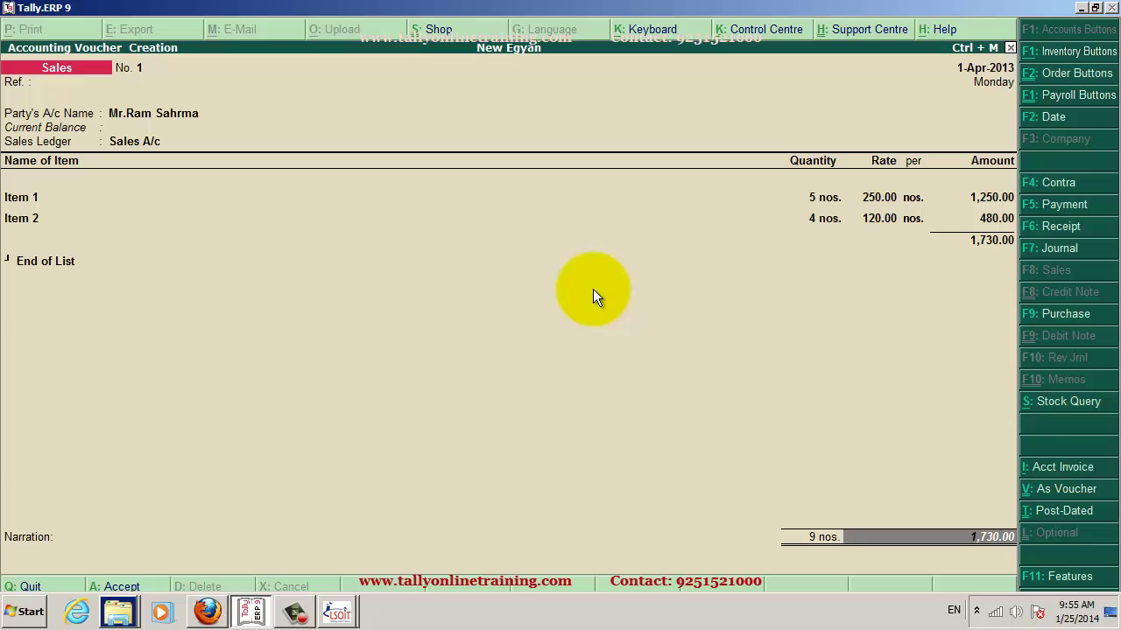
{"action": "key", "text": "Return"}
{"action": "key", "text": "Return"}
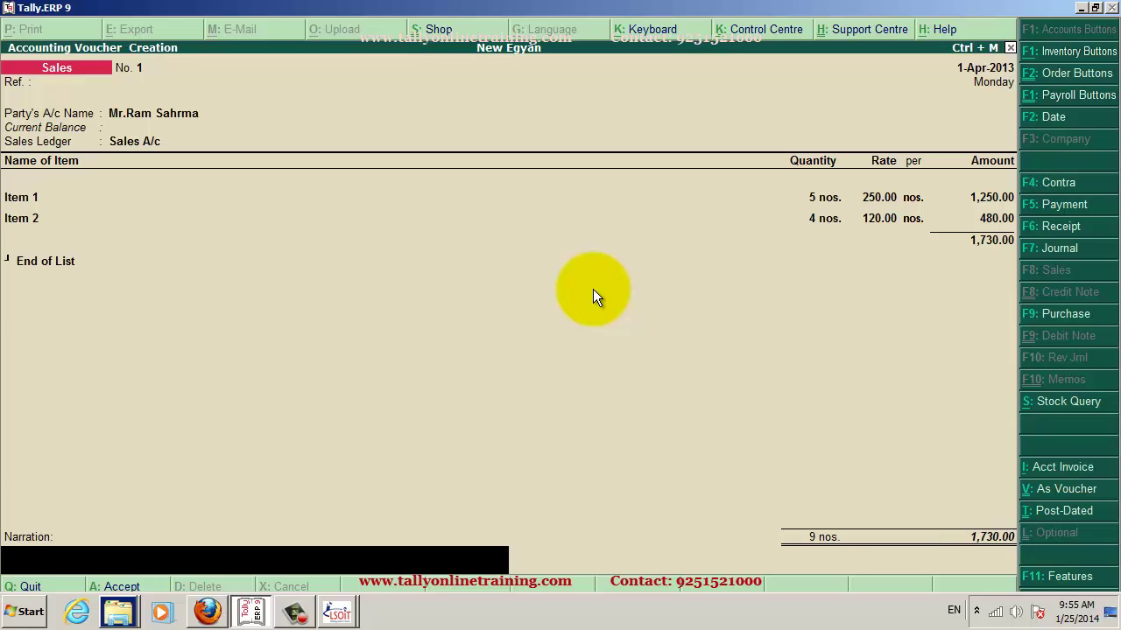
{"action": "key", "text": "y"}
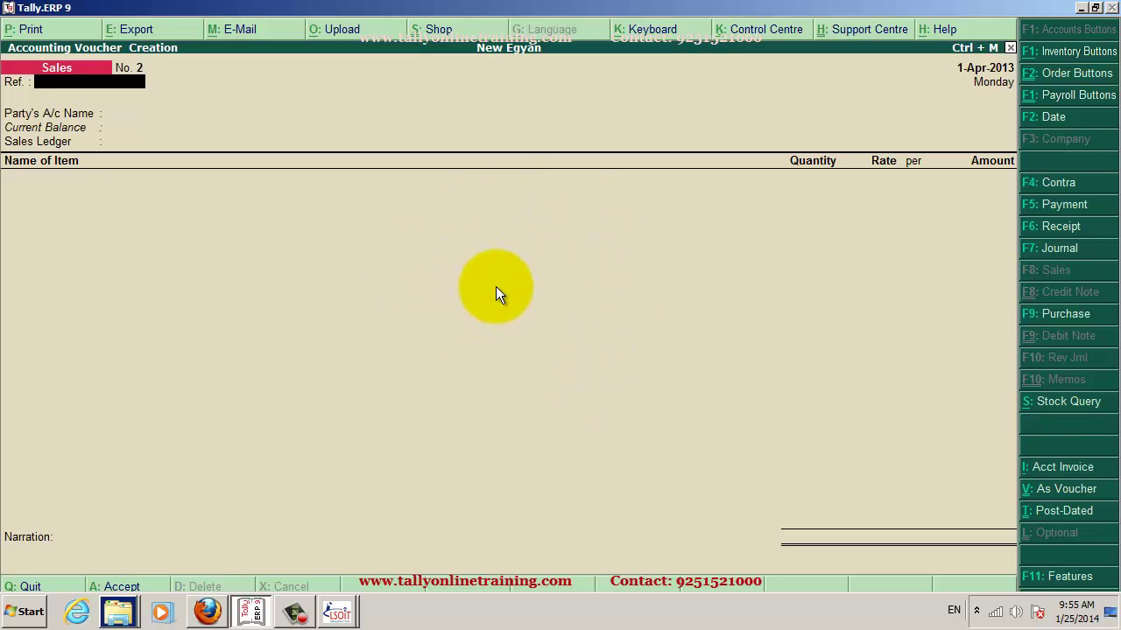
Quit the new blank sales voucher and open inventory voucher entry
{"action": "key", "text": "Escape"}
{"action": "key", "text": "Escape"}
{"action": "key", "text": "Escape"}
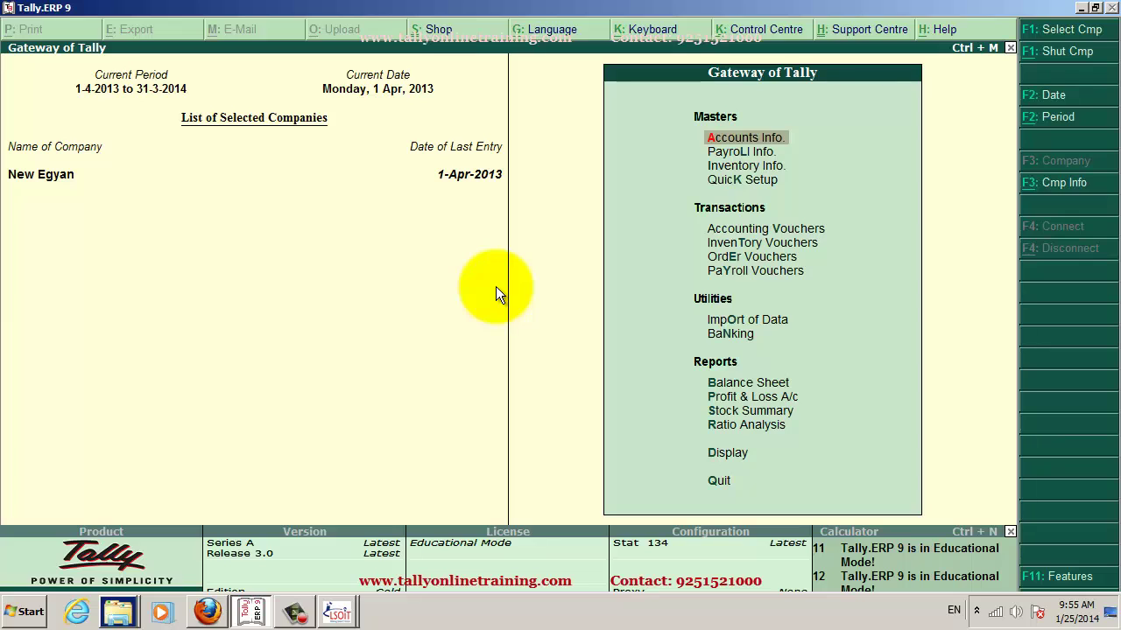
{"action": "key", "text": "Down"}
{"action": "key", "text": "Down"}
{"action": "key", "text": "Down"}
{"action": "key", "text": "Down"}
{"action": "key", "text": "Down"}
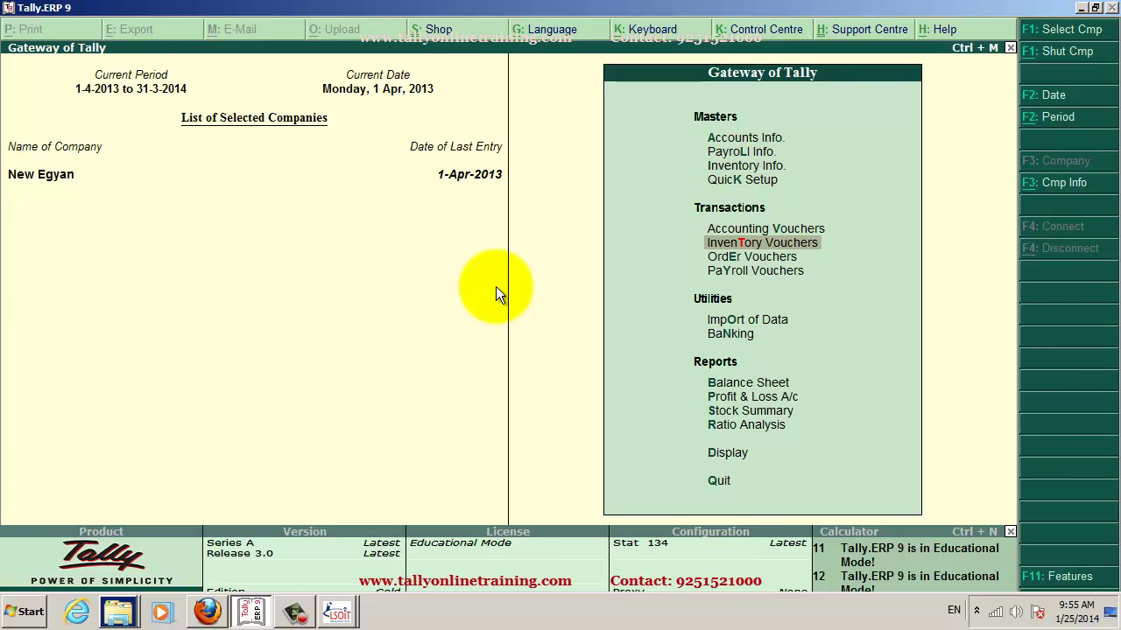
{"action": "key", "text": "Return"}
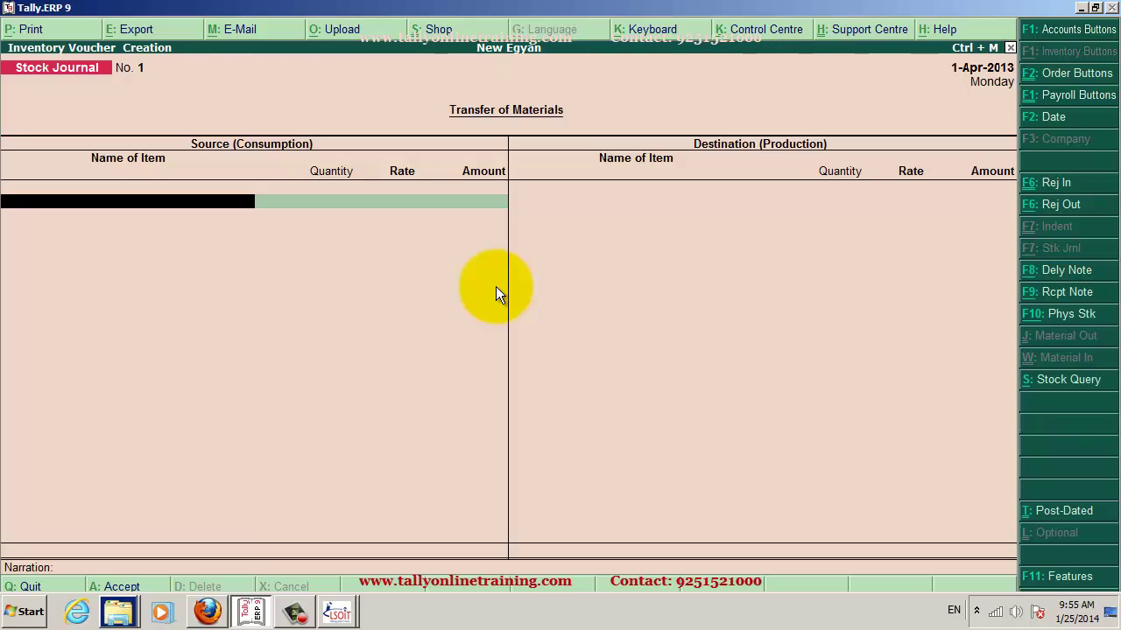
Go back to the saved delivery note No. 1 and bring up its print preview
{"action": "key", "text": "Page_Up"}
{"action": "key", "text": "Page_Up"}
{"action": "key", "text": "Page_Up"}
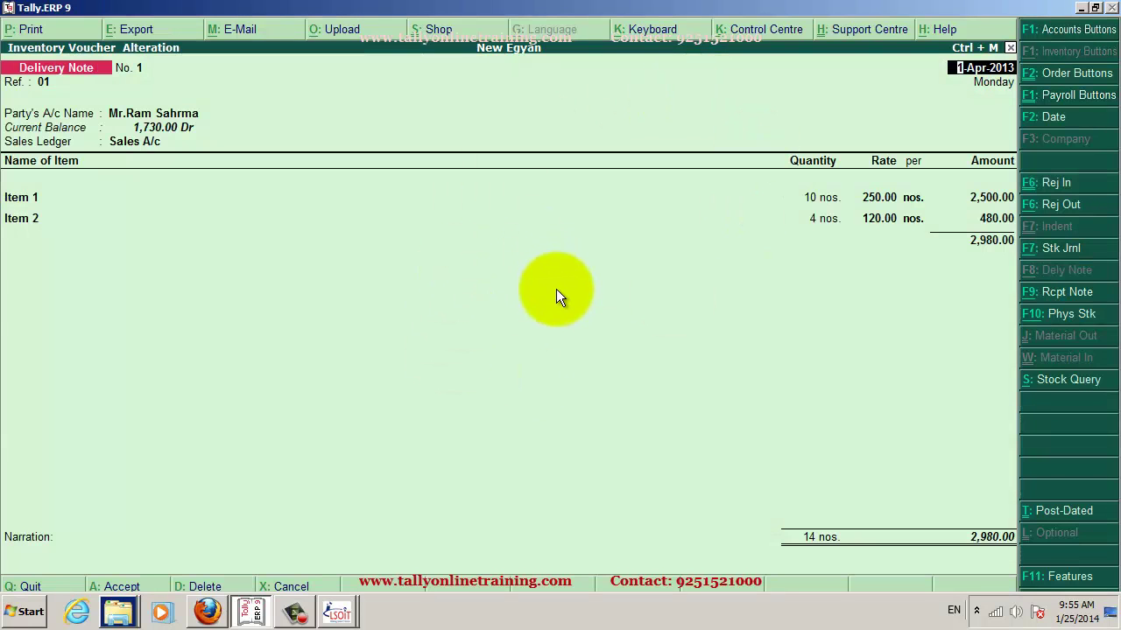
{"action": "left_click", "coordinate": [31, 29]}
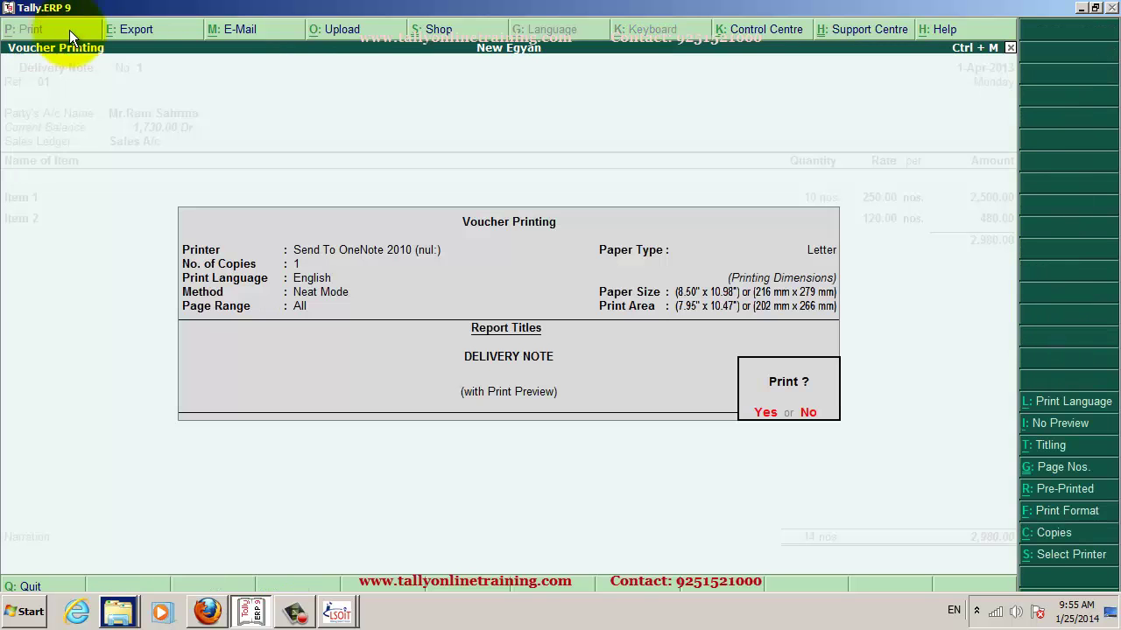
{"action": "key", "text": "Return"}
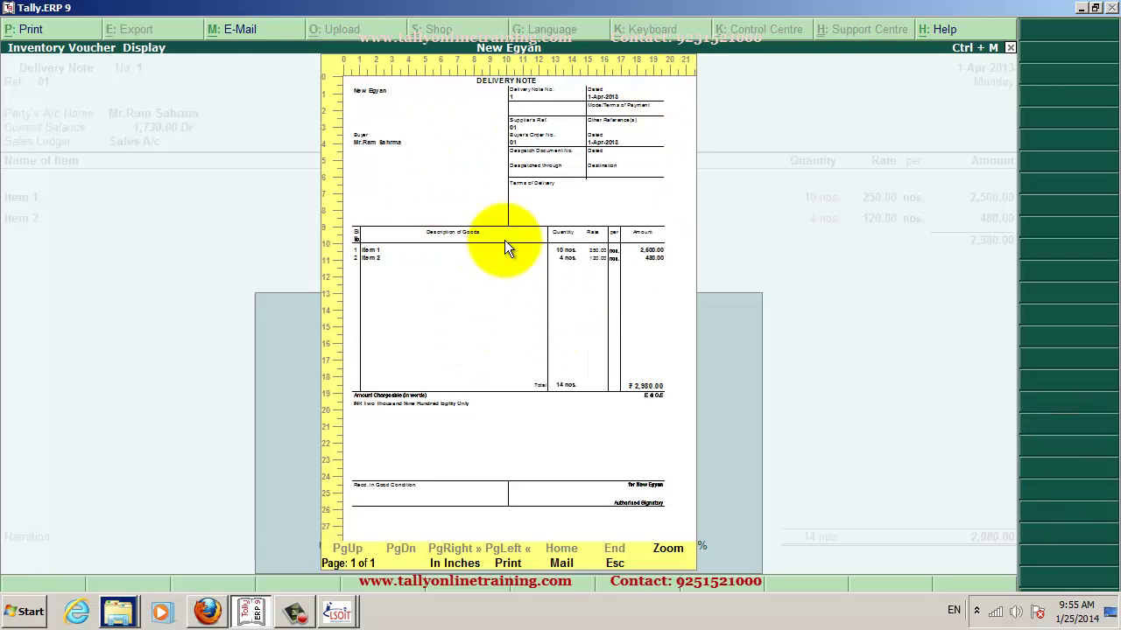
Examine the enlarged delivery note preview from its header through the items to the signature area, and close the preview
{"action": "left_click", "coordinate": [667, 550]}
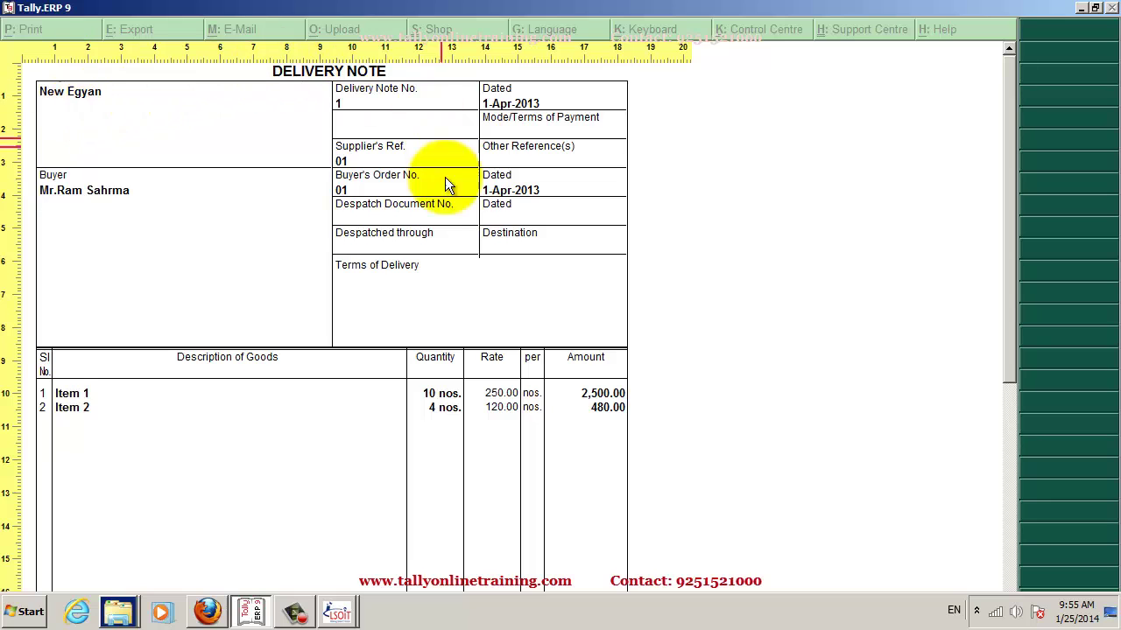
{"action": "scroll", "coordinate": [420, 253], "scroll_direction": "down", "scroll_amount": 10}
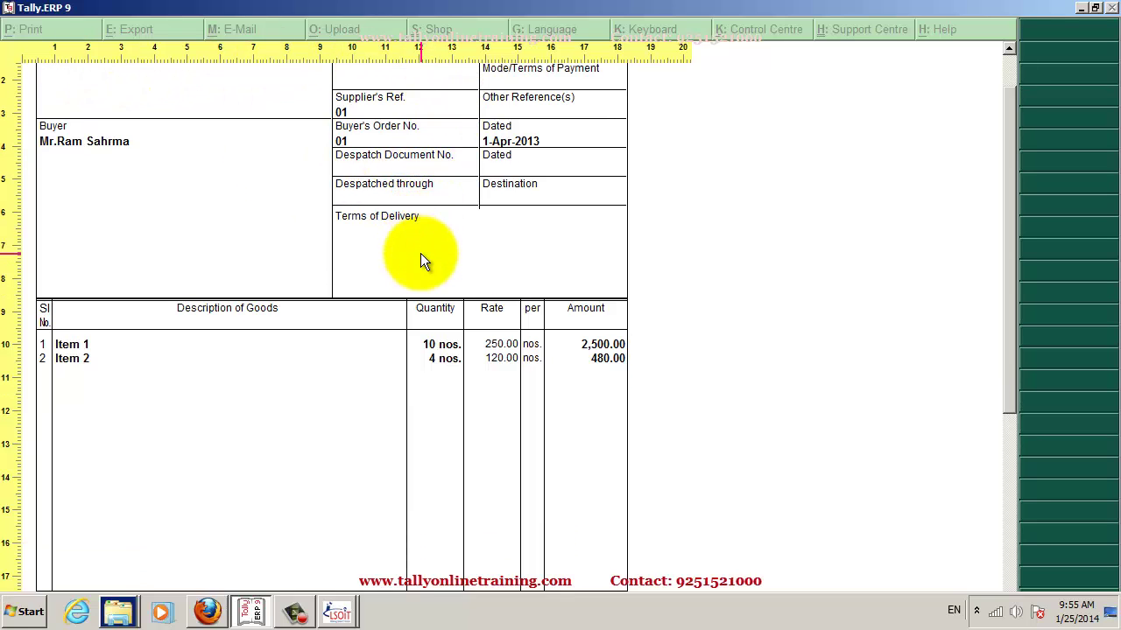
{"action": "scroll", "coordinate": [421, 253], "scroll_direction": "down", "scroll_amount": 10}
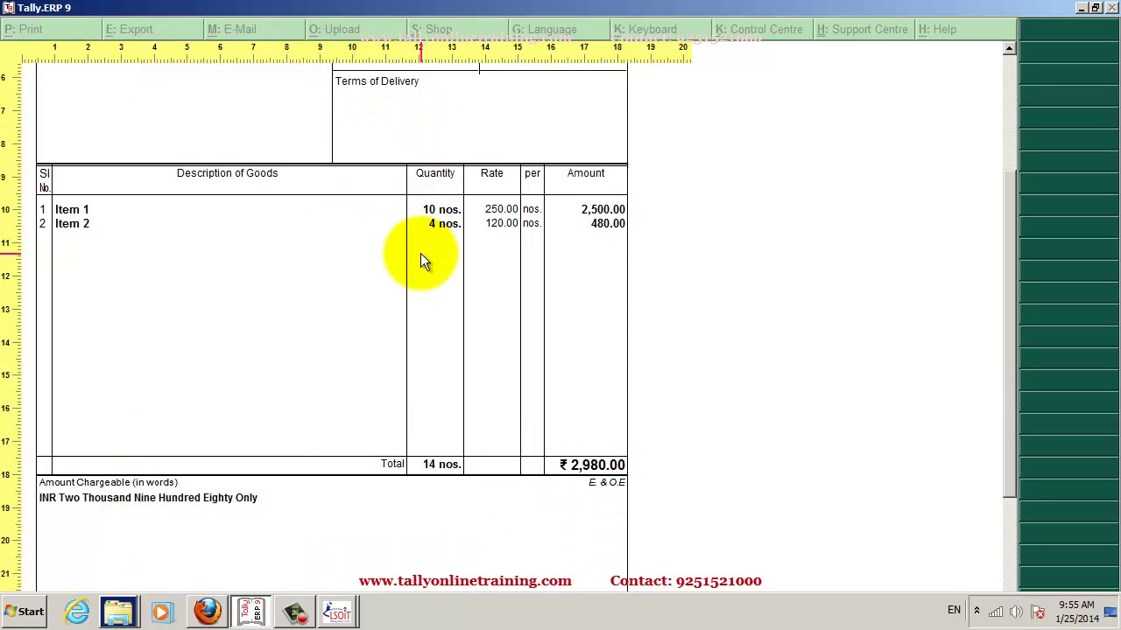
{"action": "scroll", "coordinate": [420, 253], "scroll_direction": "down", "scroll_amount": 8}
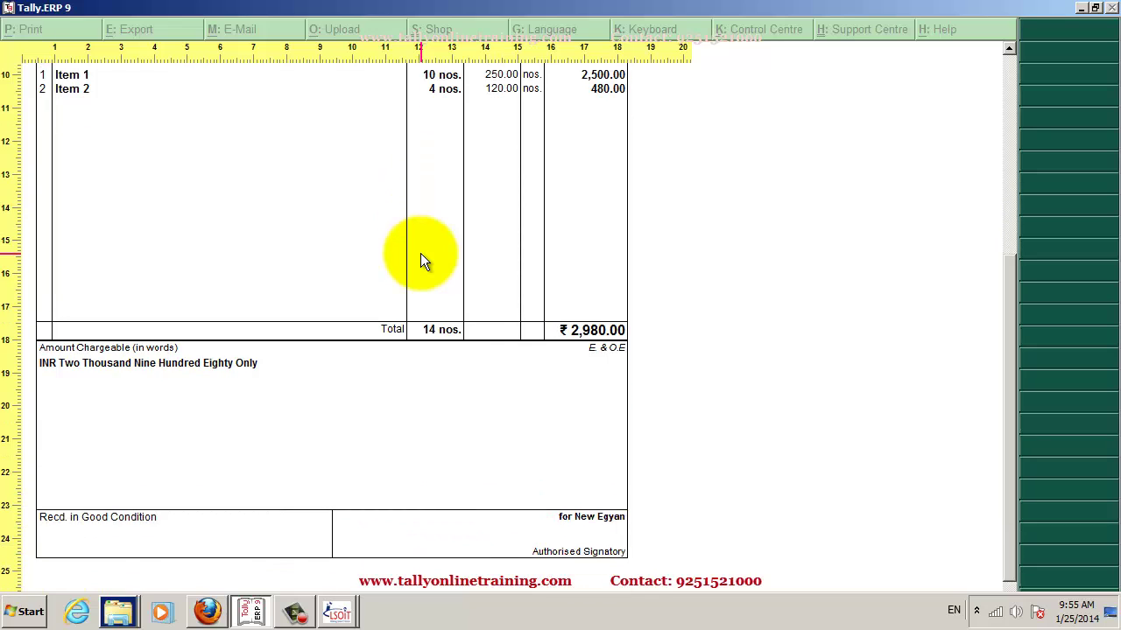
{"action": "key", "text": "alt+z"}
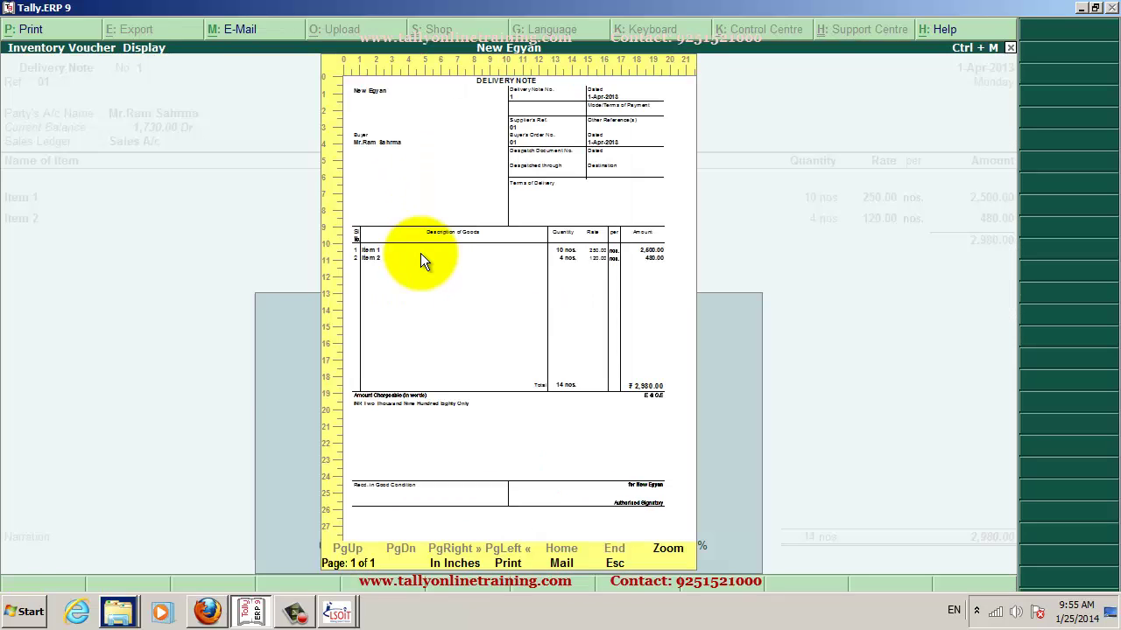
{"action": "key", "text": "Escape"}
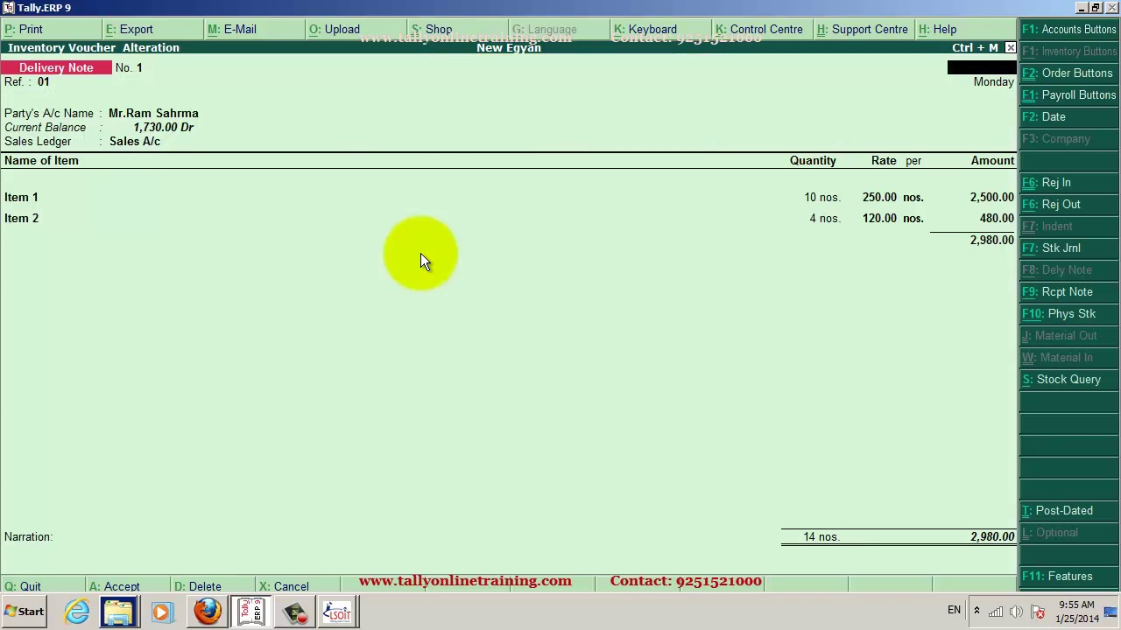
Quit the saved delivery note and the new blank one without changes, returning to the Gateway of Tally
{"action": "key", "text": "Escape"}
{"action": "key", "text": "y"}
{"action": "key", "text": "Escape"}
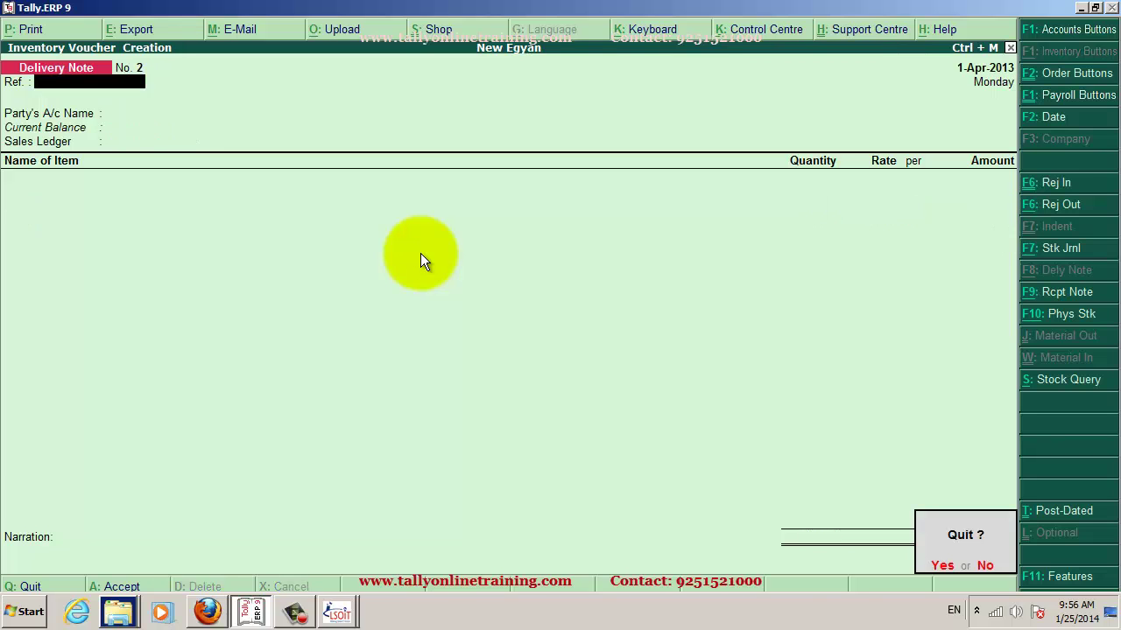
{"action": "key", "text": "y"}
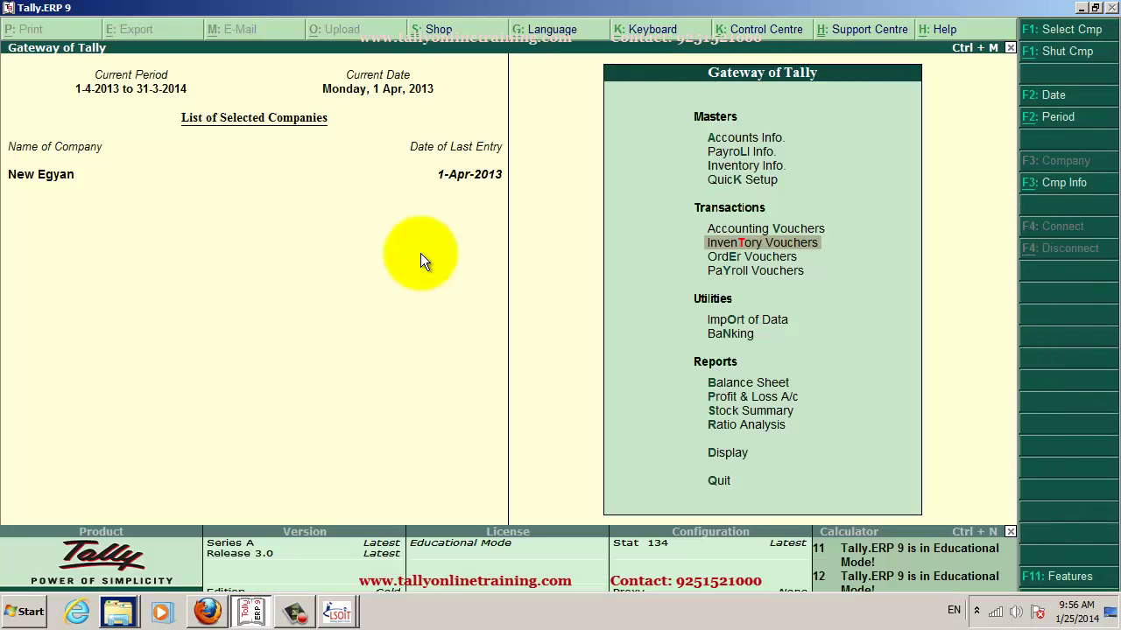
Display the Day Book to review the recorded vouchers
{"action": "key", "text": "Down"}
{"action": "key", "text": "Down"}
{"action": "key", "text": "Down"}
{"action": "key", "text": "Down"}
{"action": "key", "text": "Down"}
{"action": "key", "text": "Down"}
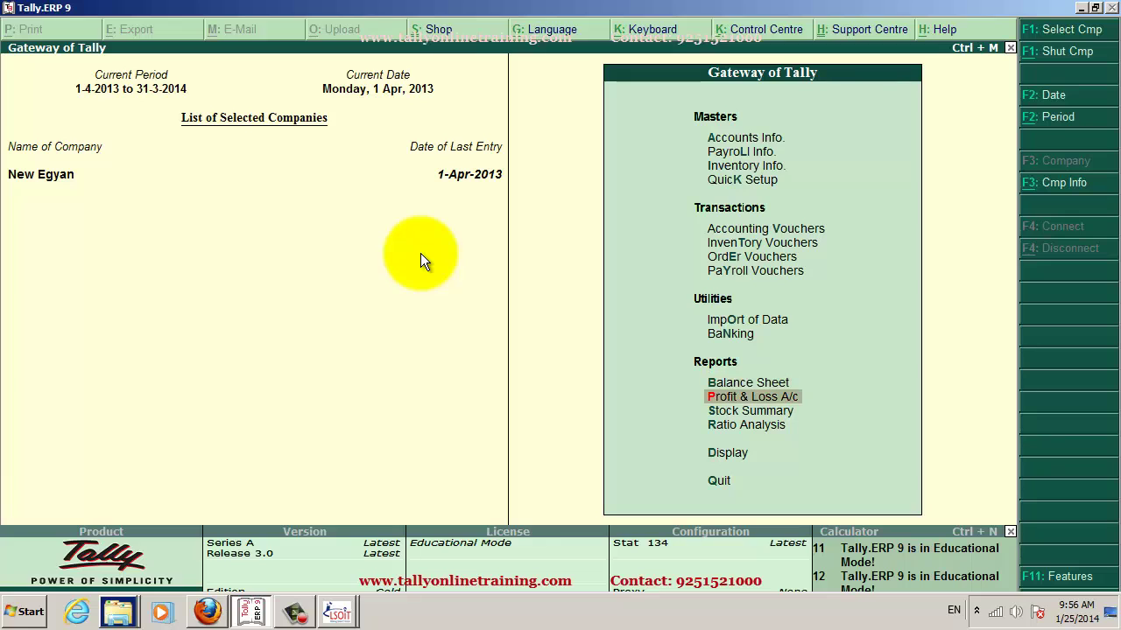
{"action": "key", "text": "Down"}
{"action": "key", "text": "Down"}
{"action": "key", "text": "Down"}
{"action": "key", "text": "Return"}
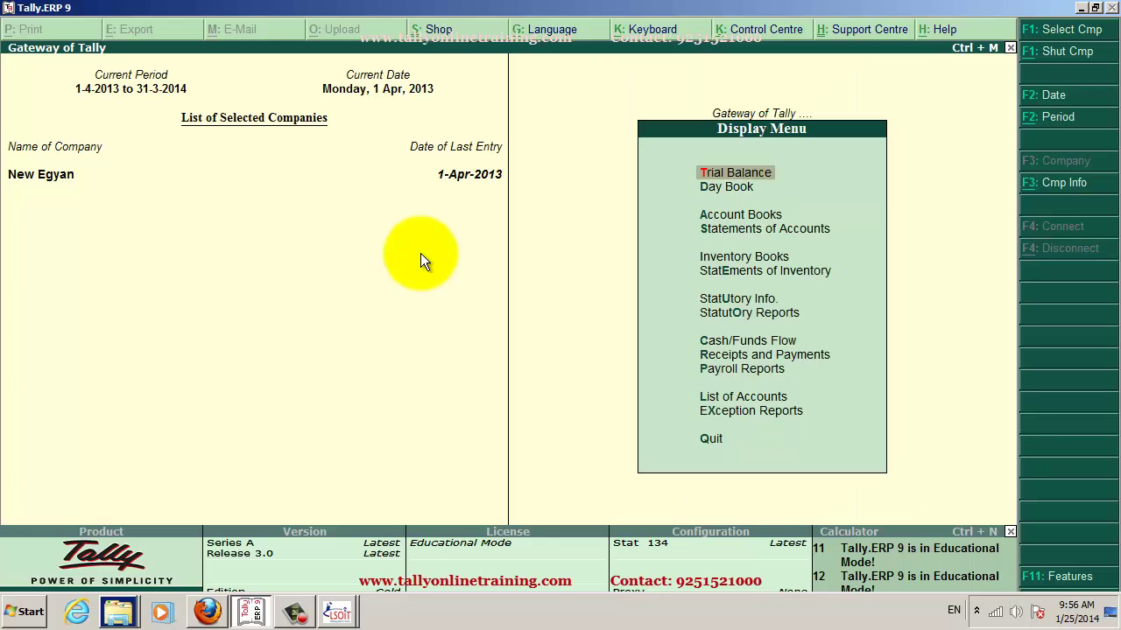
{"action": "key", "text": "Down"}
{"action": "key", "text": "Return"}
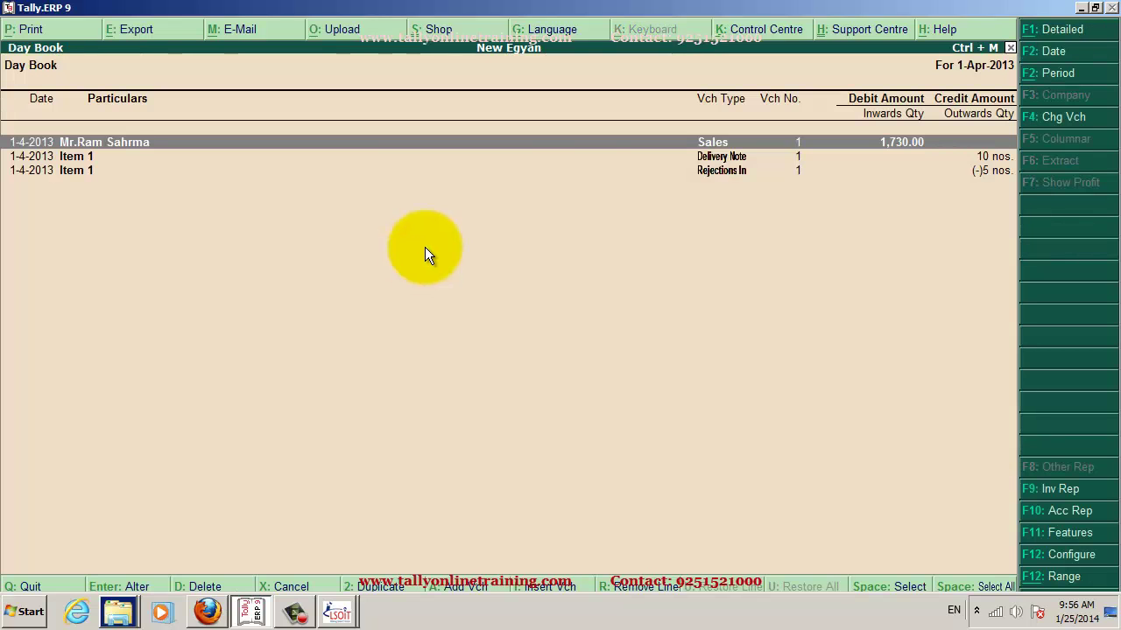
View the Delivery Note entry from the Day Book and quit it without changes
{"action": "left_click", "coordinate": [717, 161]}
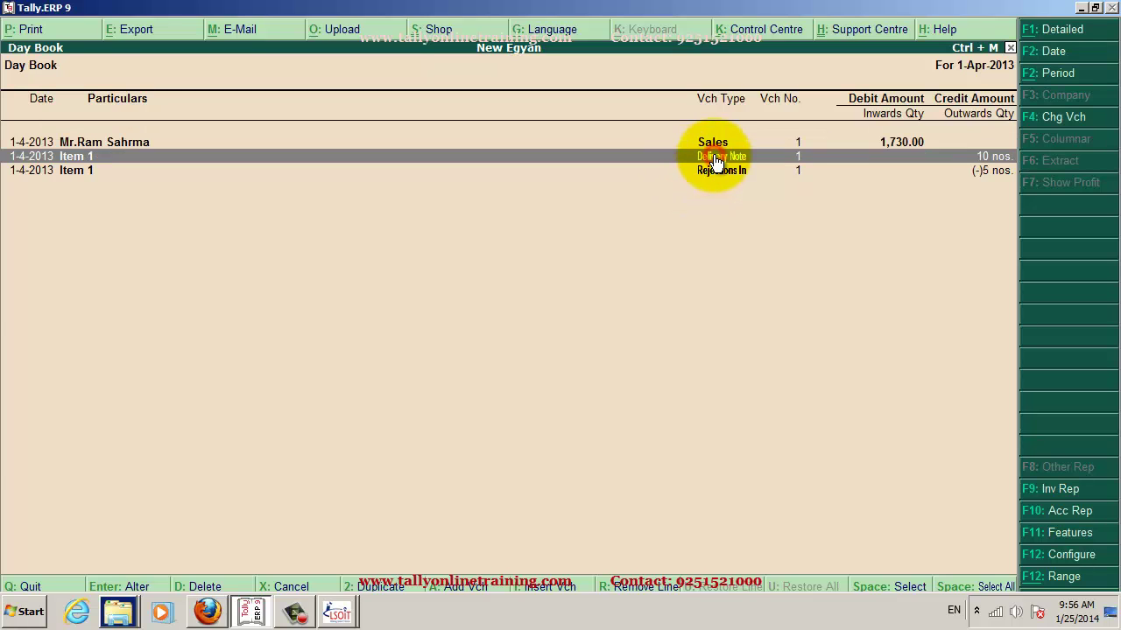
{"action": "left_click", "coordinate": [715, 161]}
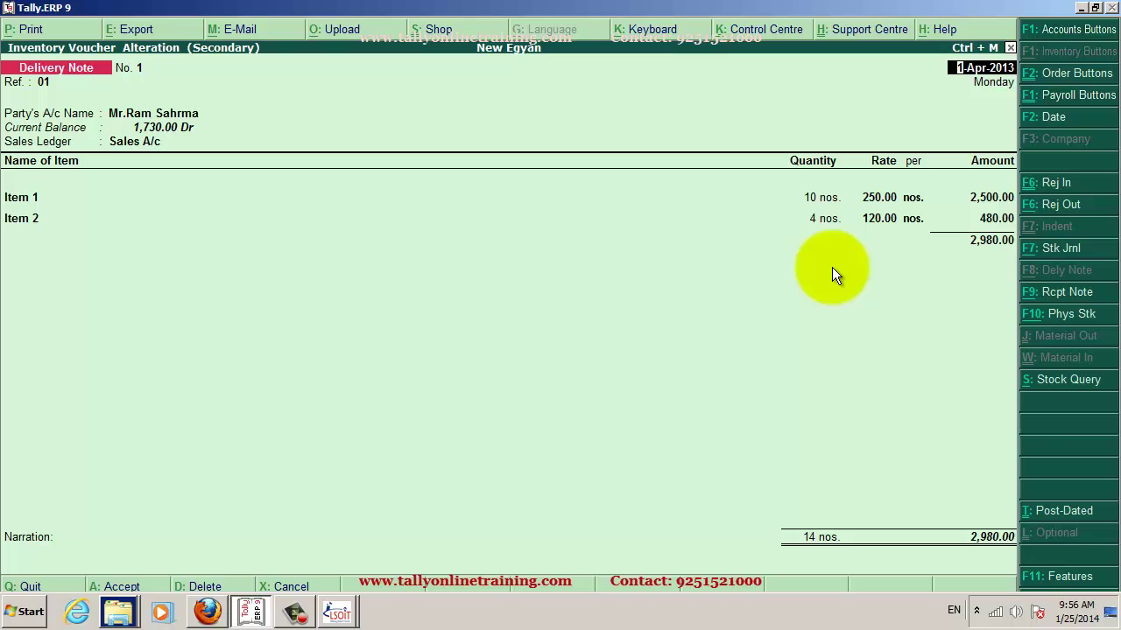
{"action": "key", "text": "Escape"}
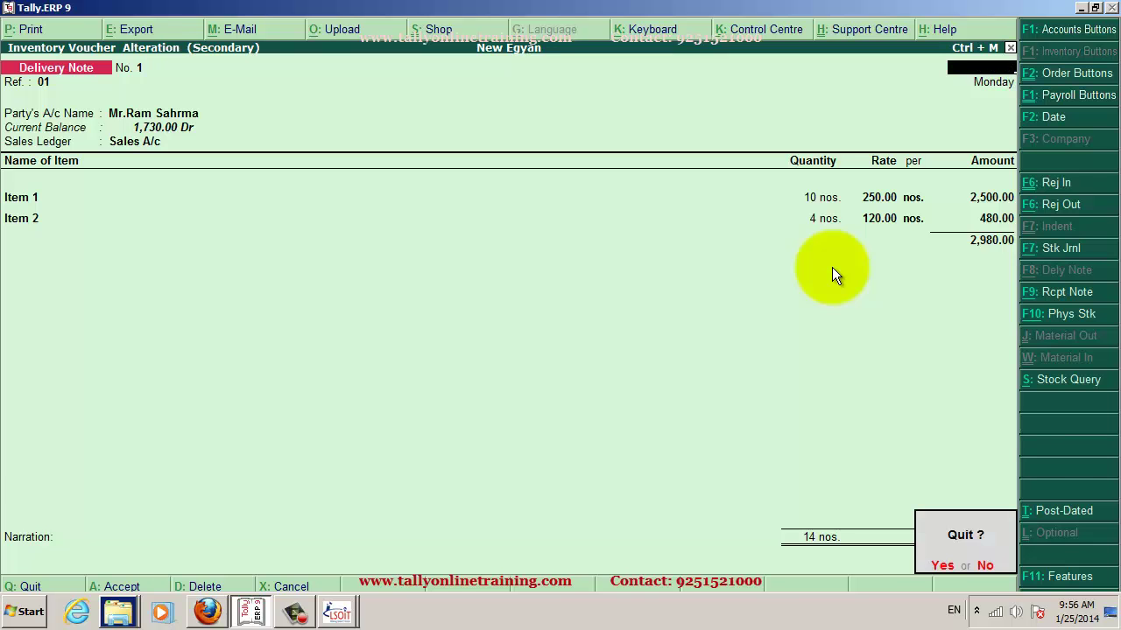
{"action": "key", "text": "y"}
View the Rejections In entry from the Day Book, quit it without changes and leave the Day Book
{"action": "key", "text": "Down"}
{"action": "key", "text": "Return"}
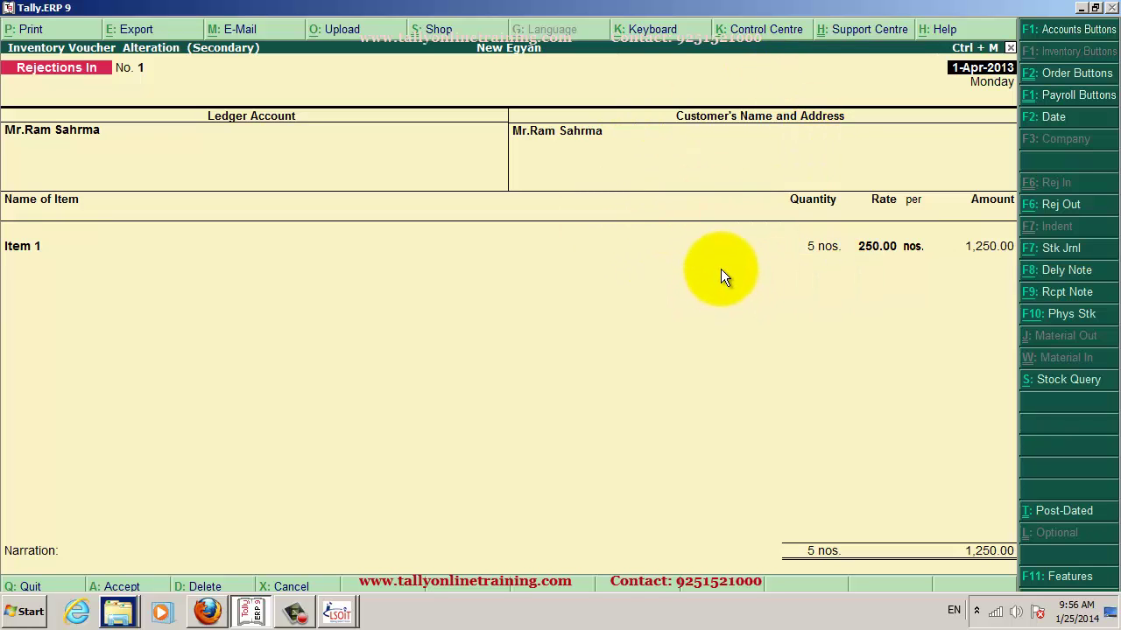
{"action": "key", "text": "Escape"}
{"action": "key", "text": "y"}
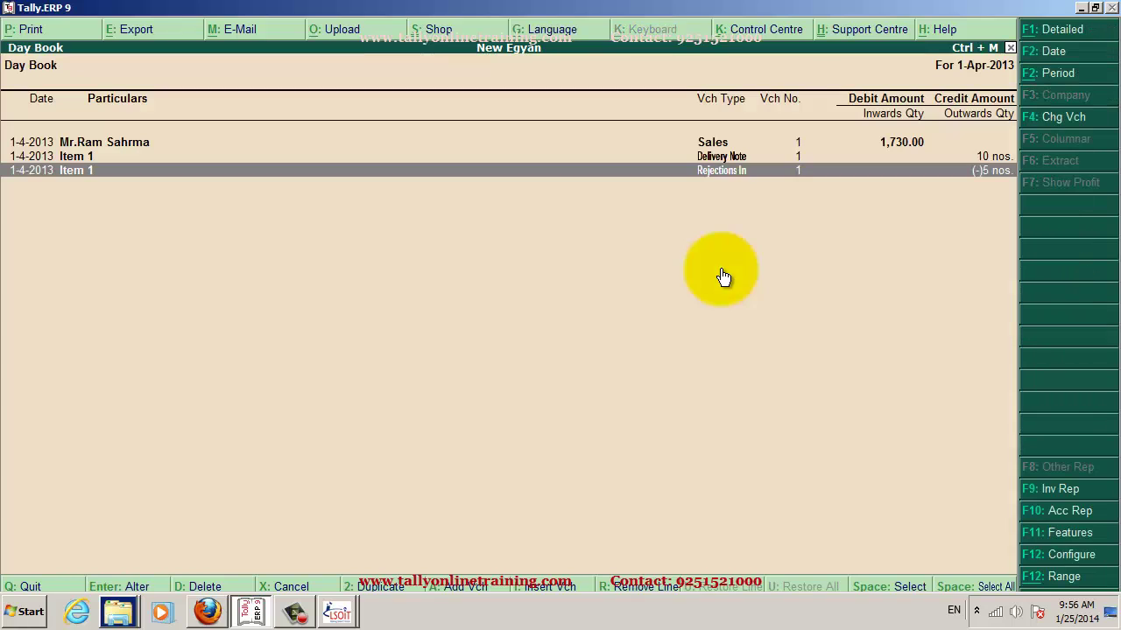
{"action": "key", "text": "Escape"}
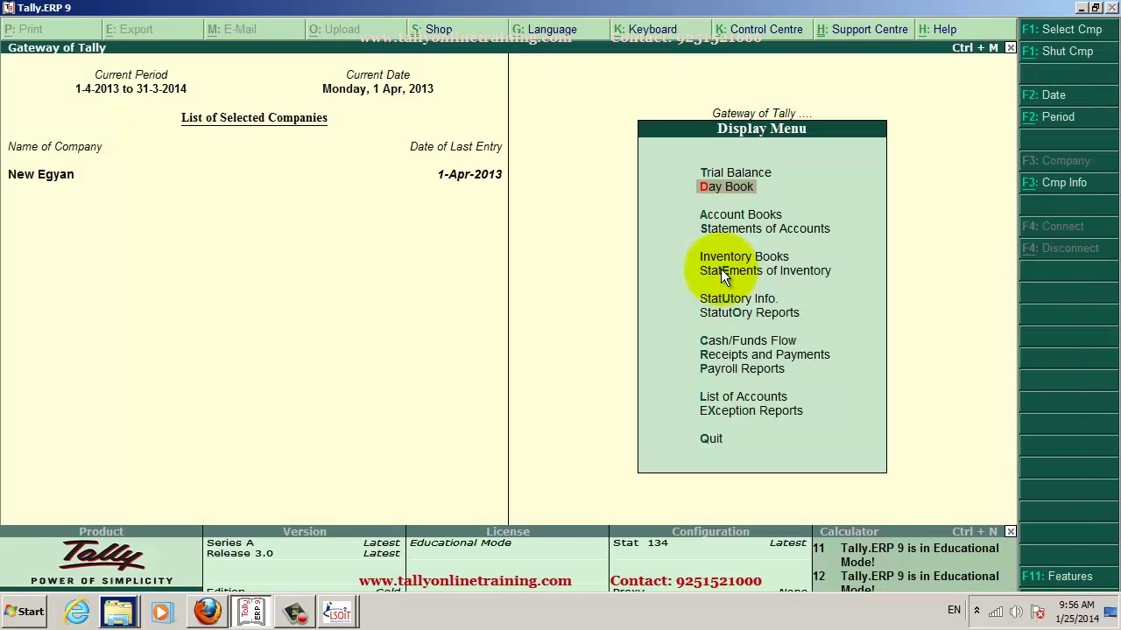